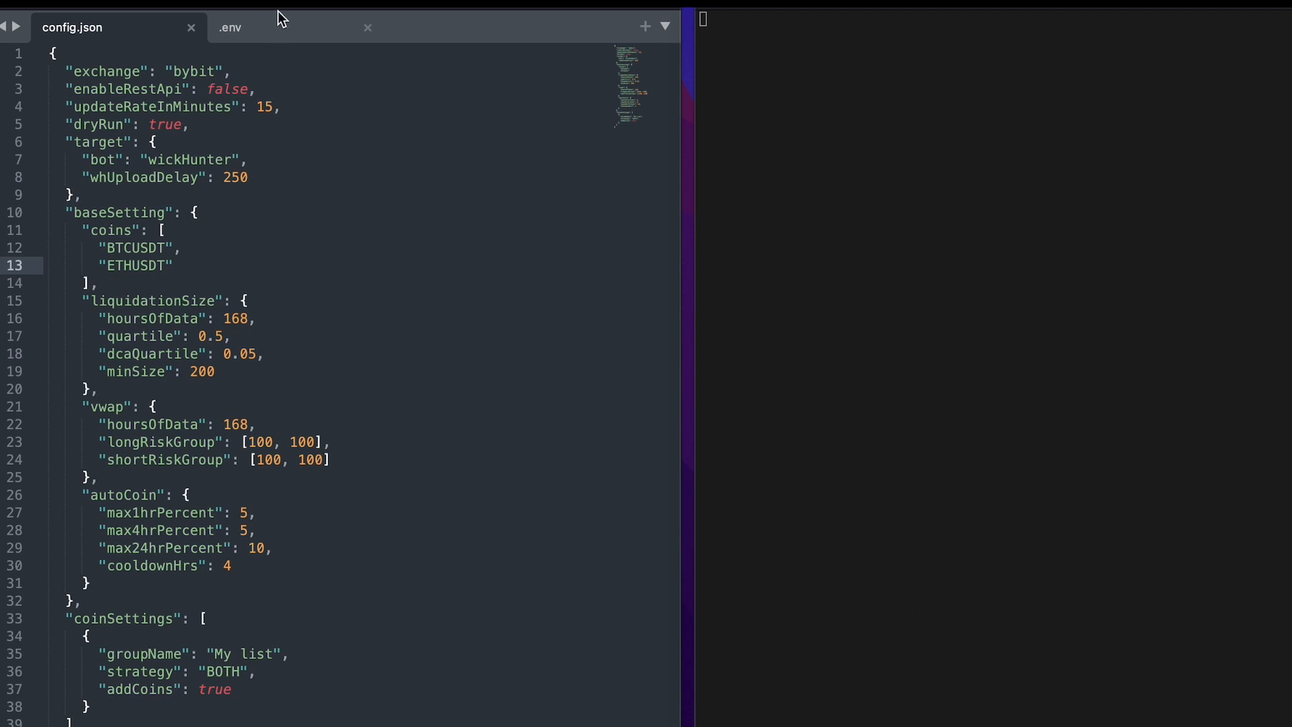
Review the bot settings in config.json and the environment variables in .env.
{"action": "left_click", "coordinate": [291, 29]}
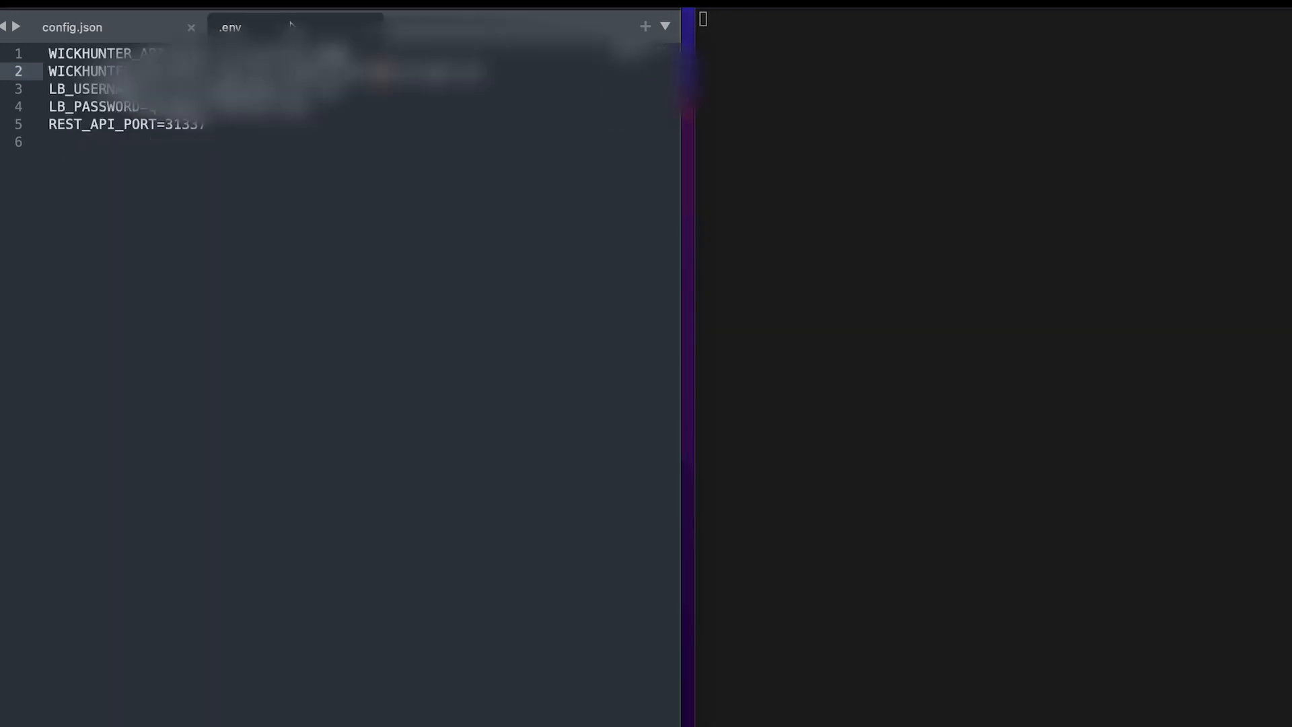
{"action": "left_click", "coordinate": [127, 31]}
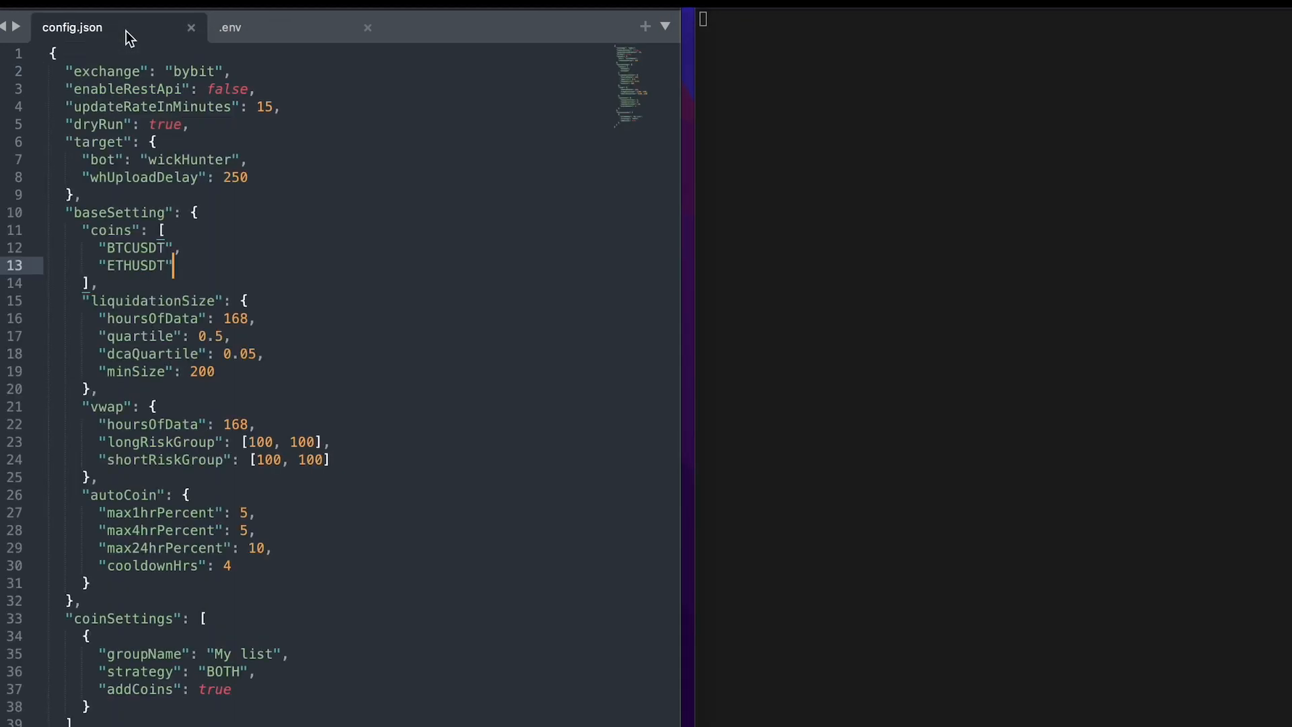
{"action": "left_click", "coordinate": [1195, 200]}
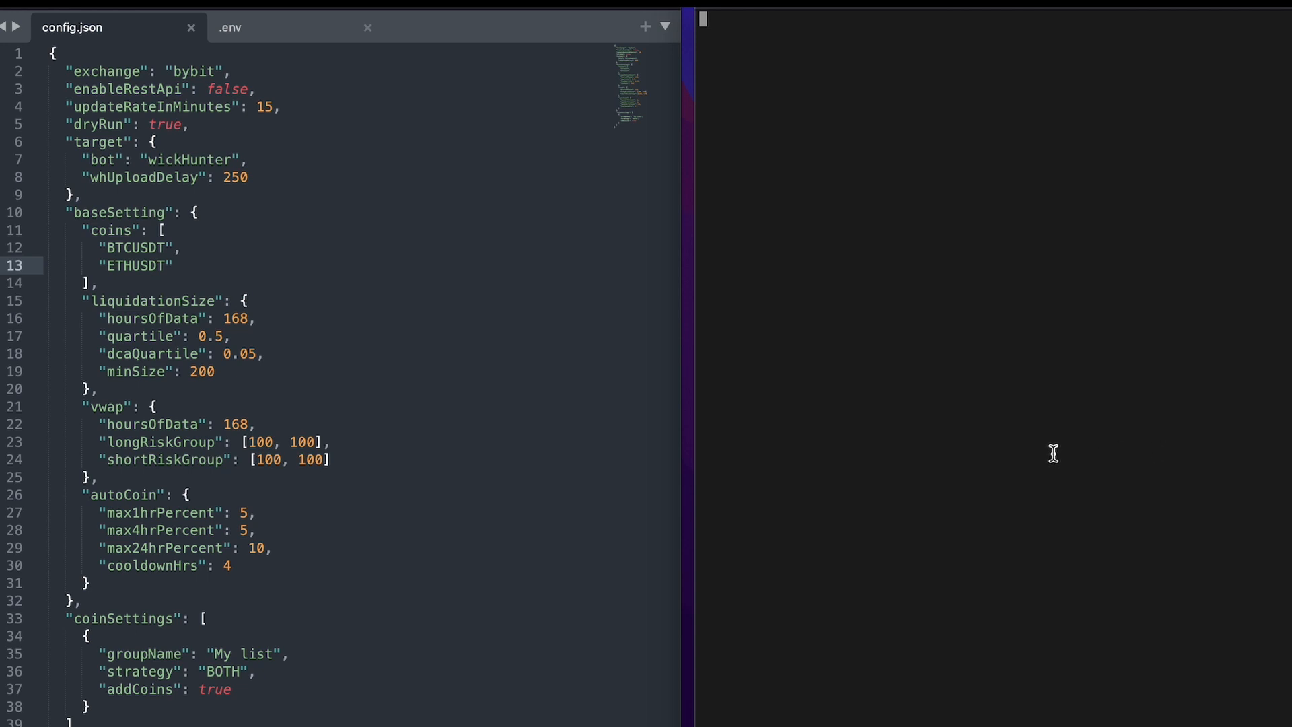
{"action": "left_click", "coordinate": [294, 28]}
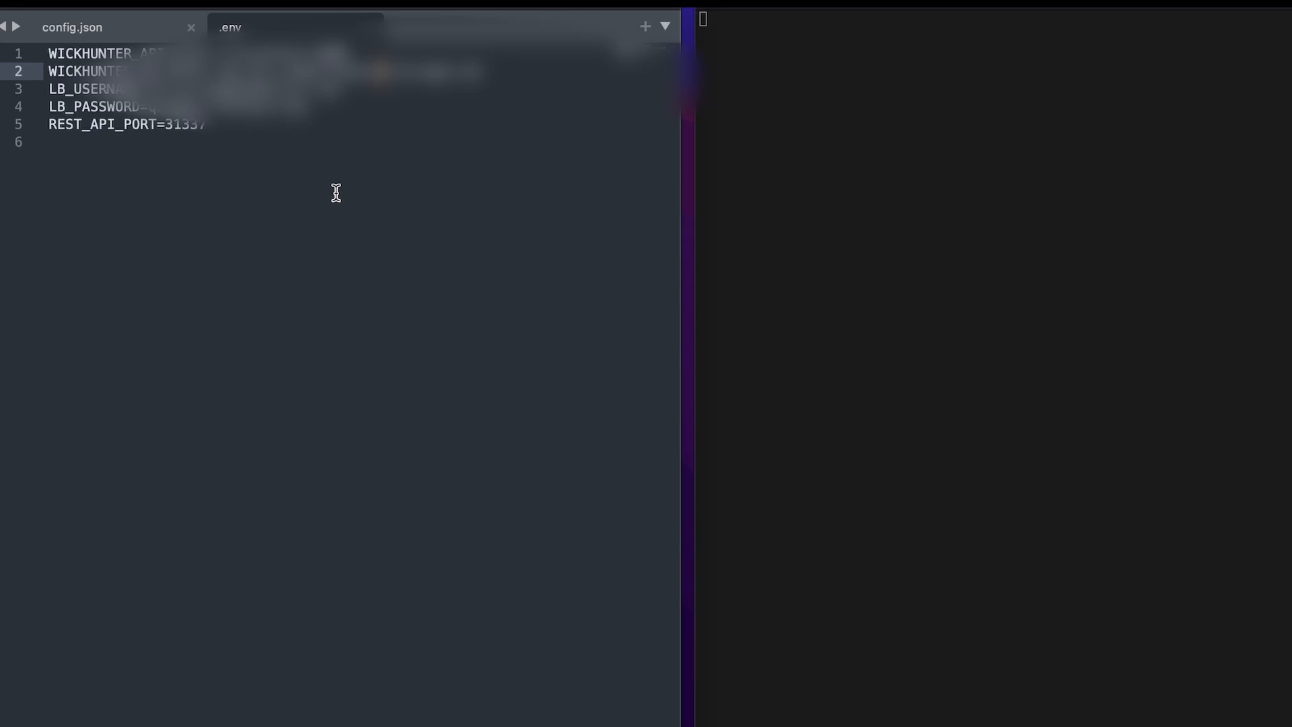
Add "SOLUSDT" as a third entry after "ETHUSDT" in the baseSetting coins list of config.json.
{"action": "left_click", "coordinate": [144, 28]}
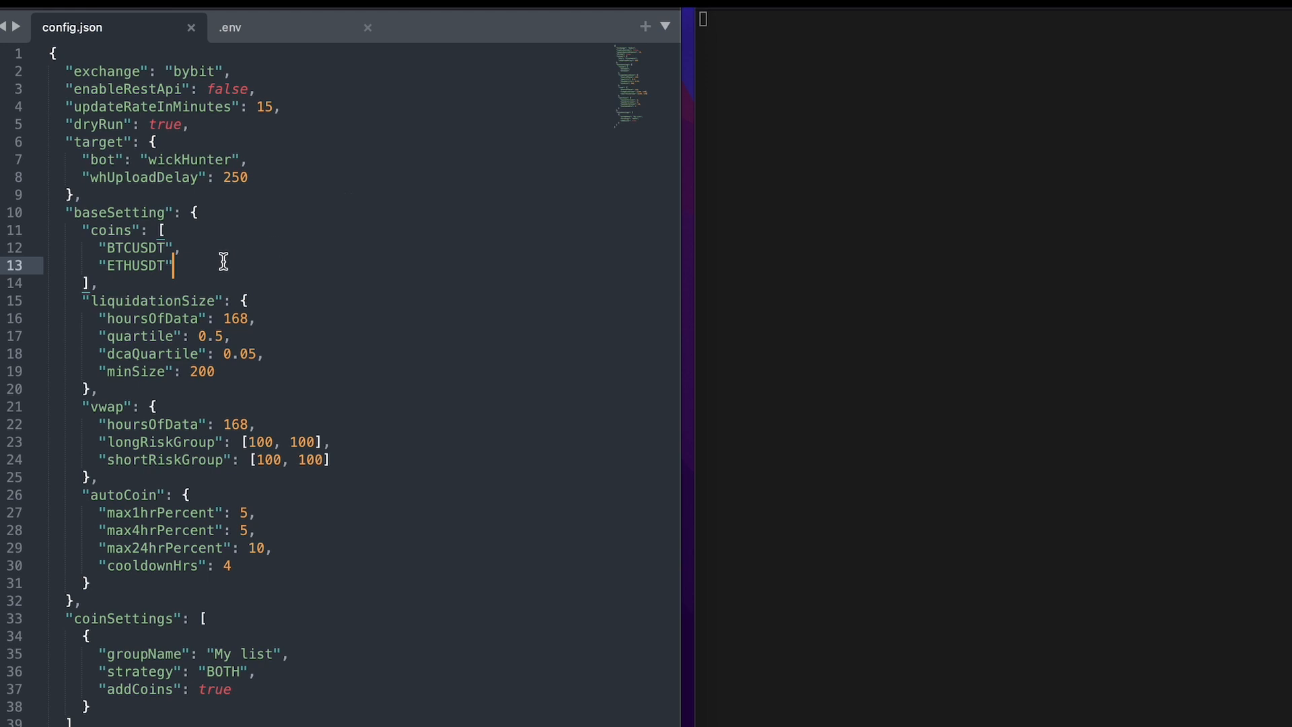
{"action": "type", "text": ","}
{"action": "key", "text": "Return"}
{"action": "type", "text": "\""}
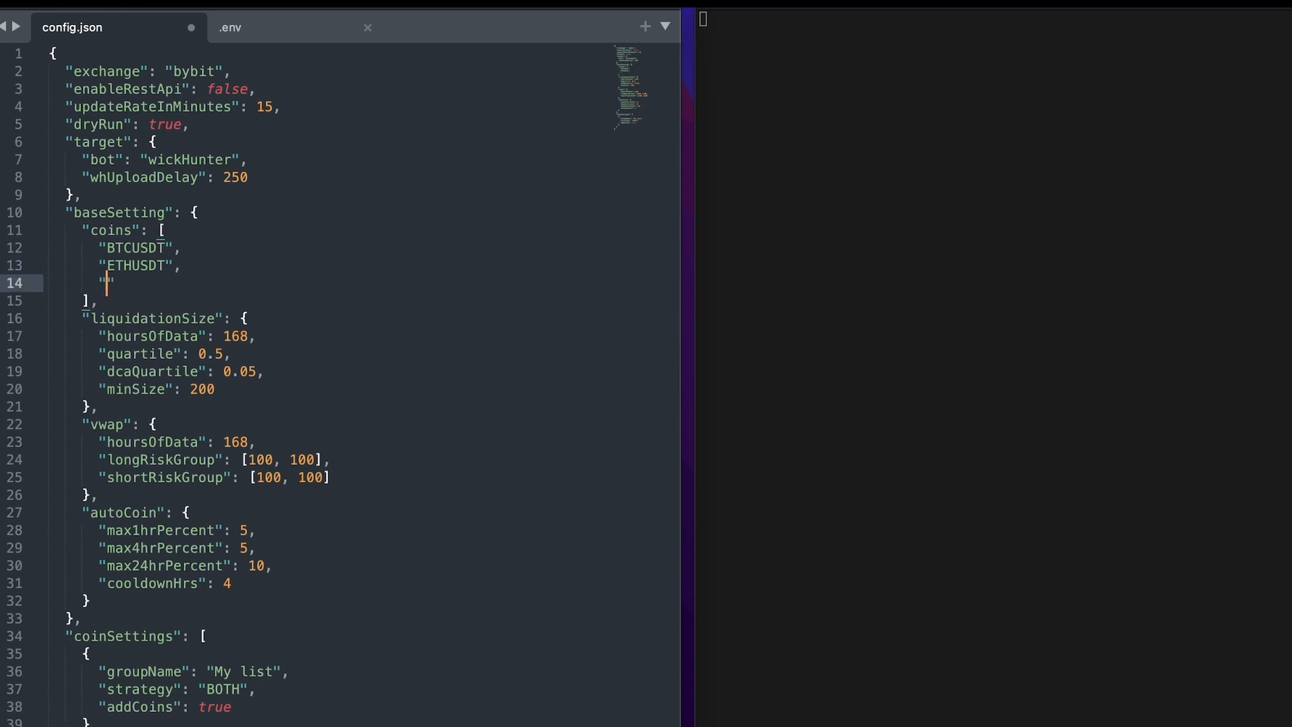
{"action": "type", "text": "SOLUSDT"}
Remove the comma after "ETHUSDT" in the coins list and save config.json.
{"action": "key", "text": "Up"}
{"action": "key", "text": "Right"}
{"action": "key", "text": "Right"}
{"action": "key", "text": "BackSpace"}
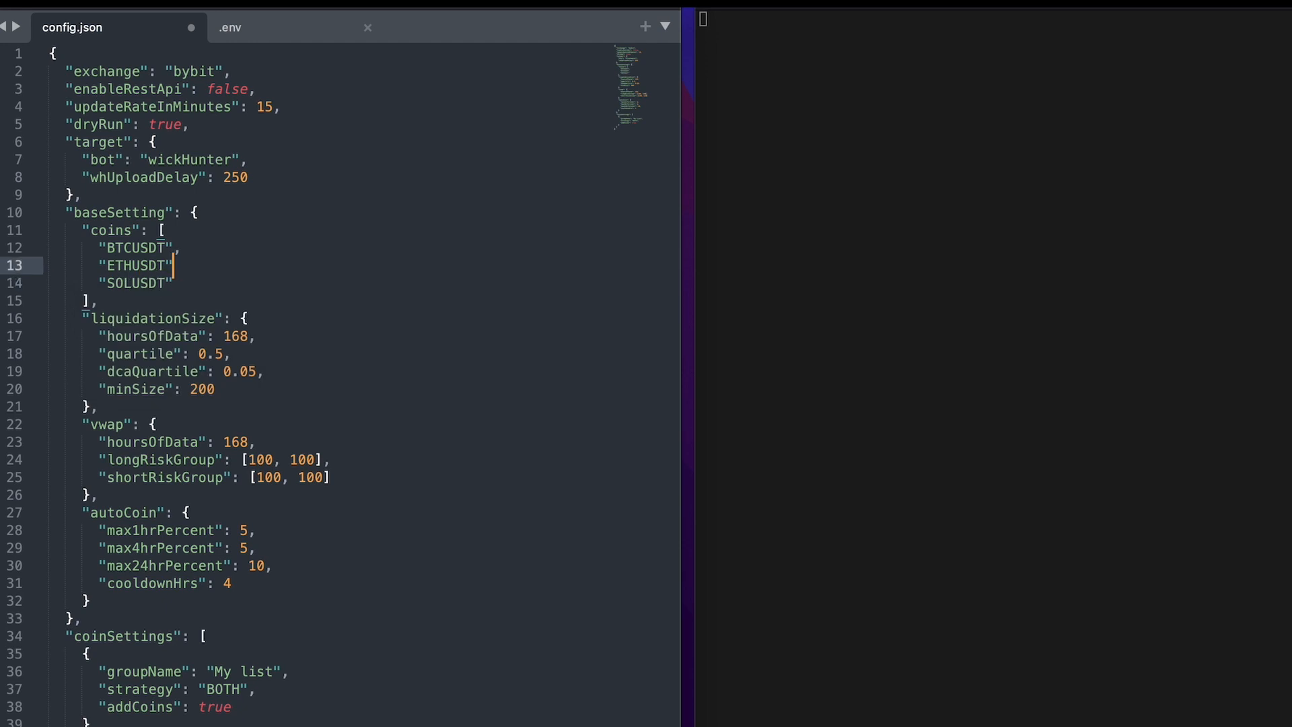
{"action": "key", "text": "super+s"}
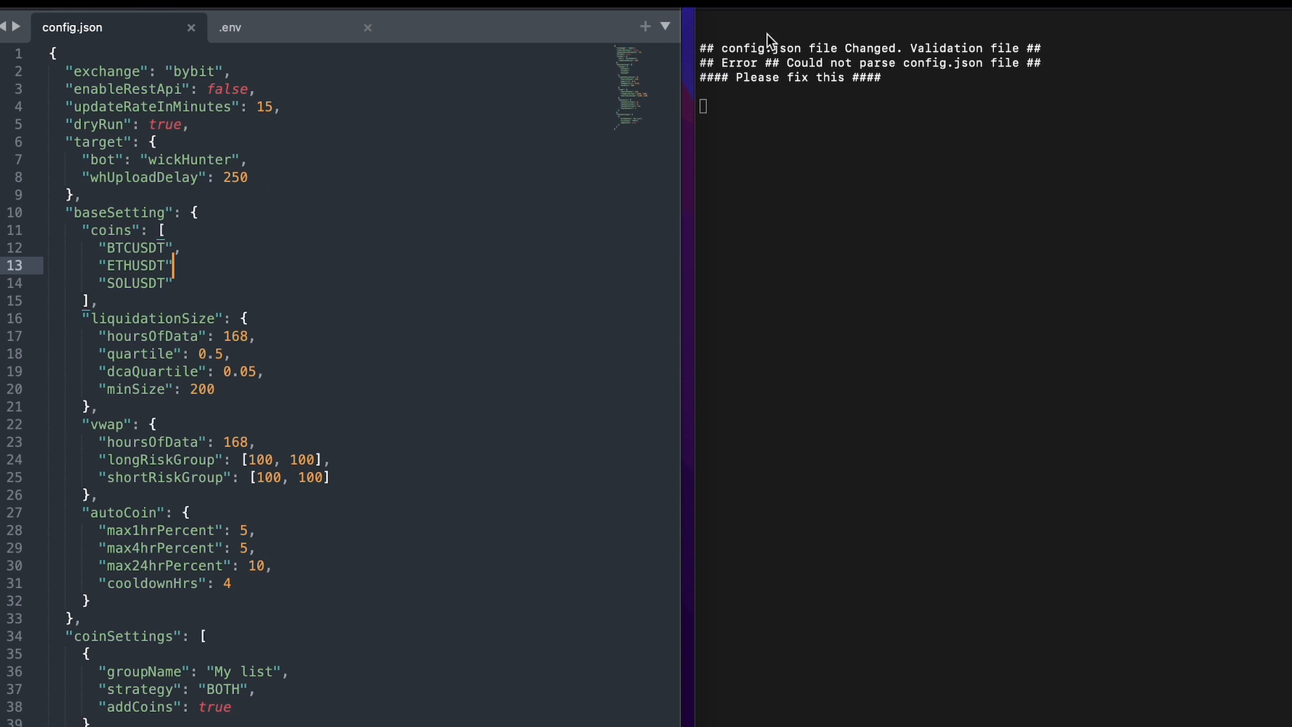
Copy all of config.json into JSONLint in the browser and validate it, adding the missing comma after "ETHUSDT".
{"action": "left_click", "coordinate": [331, 460]}
{"action": "left_click_drag", "start_coordinate": [101, 724], "coordinate": [42, 58]}
{"action": "key", "text": "super+c"}
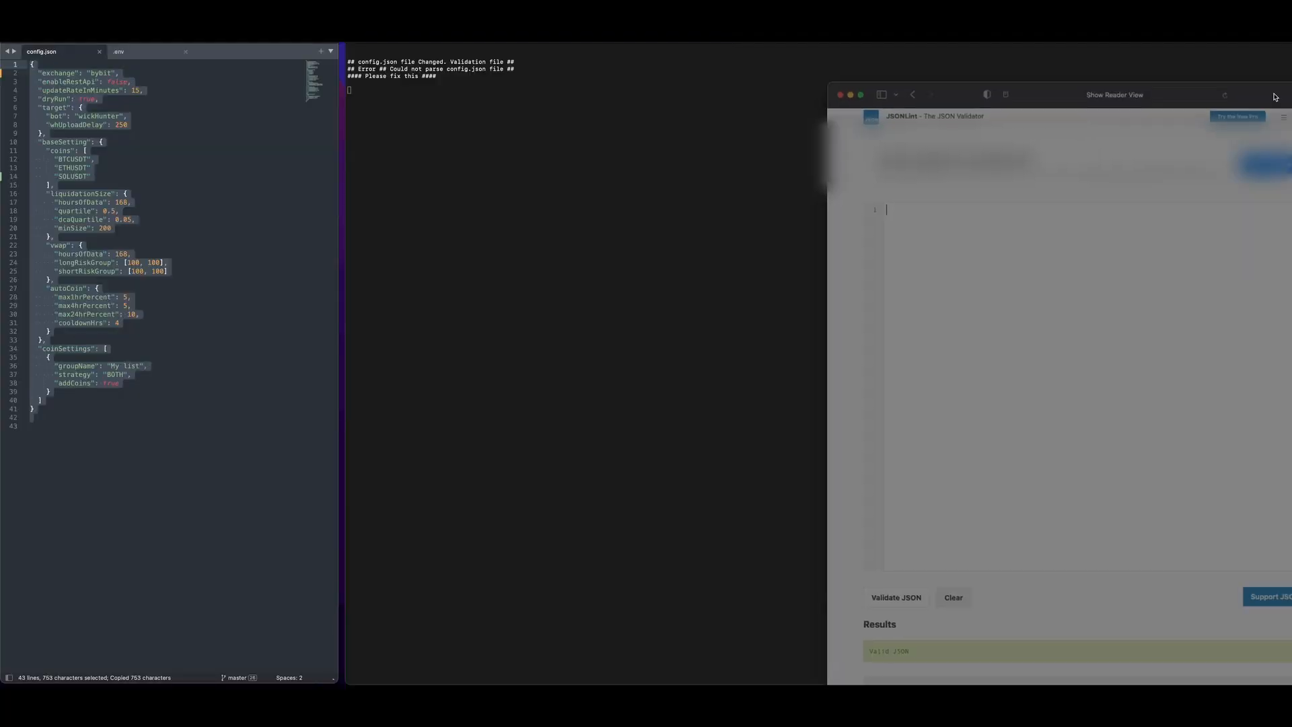
{"action": "left_click_drag", "start_coordinate": [1278, 98], "coordinate": [889, 48]}
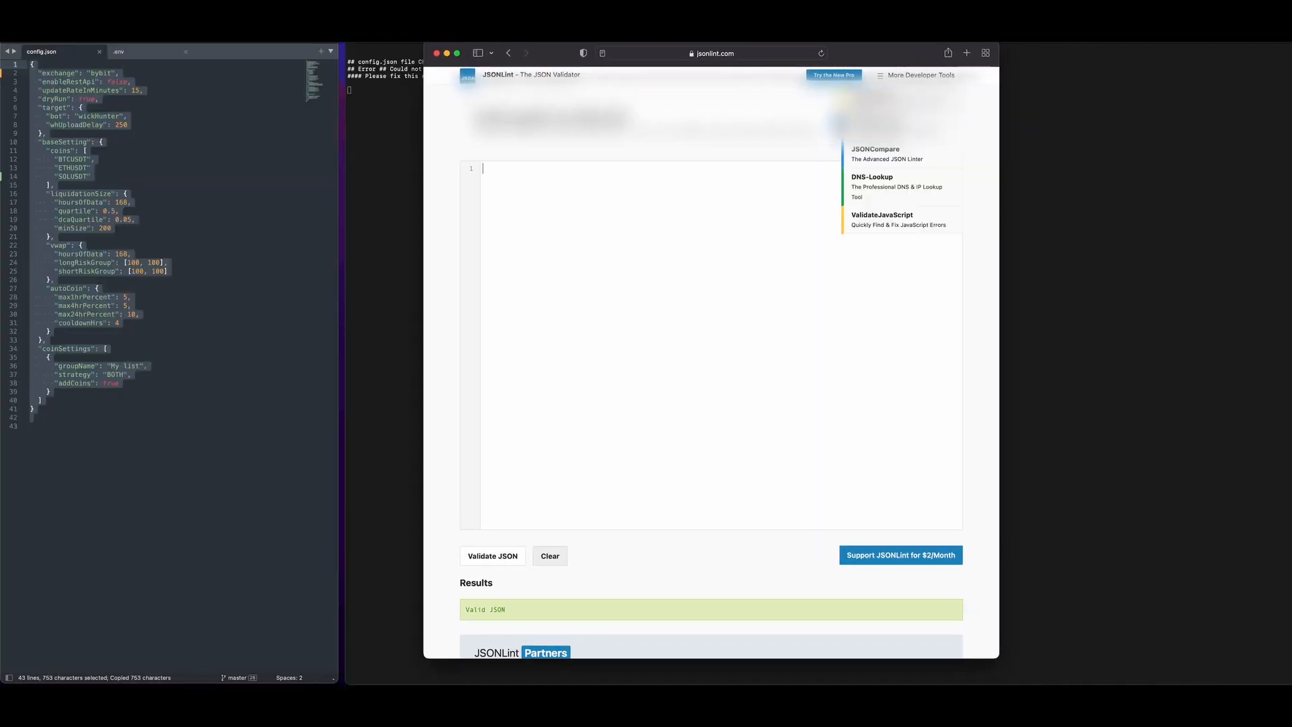
{"action": "left_click", "coordinate": [634, 267]}
{"action": "key", "text": "super+v"}
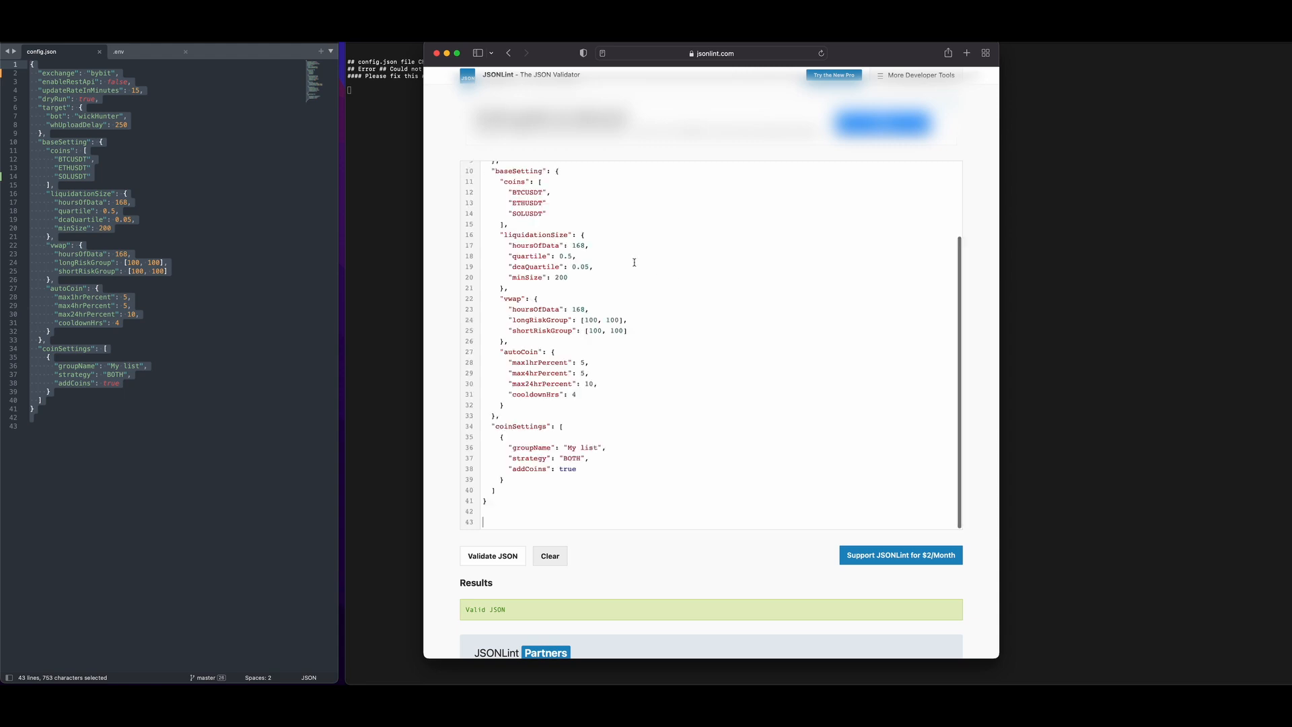
{"action": "left_click", "coordinate": [492, 561]}
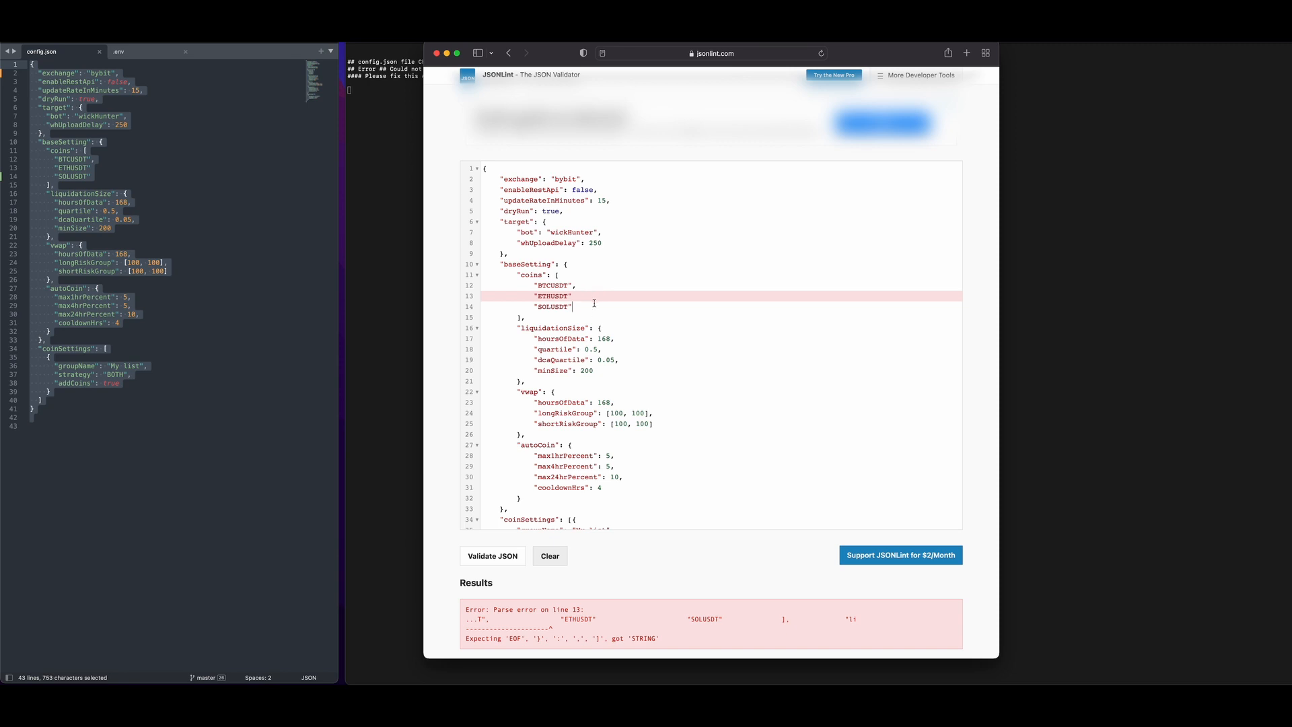
{"action": "type", "text": ","}
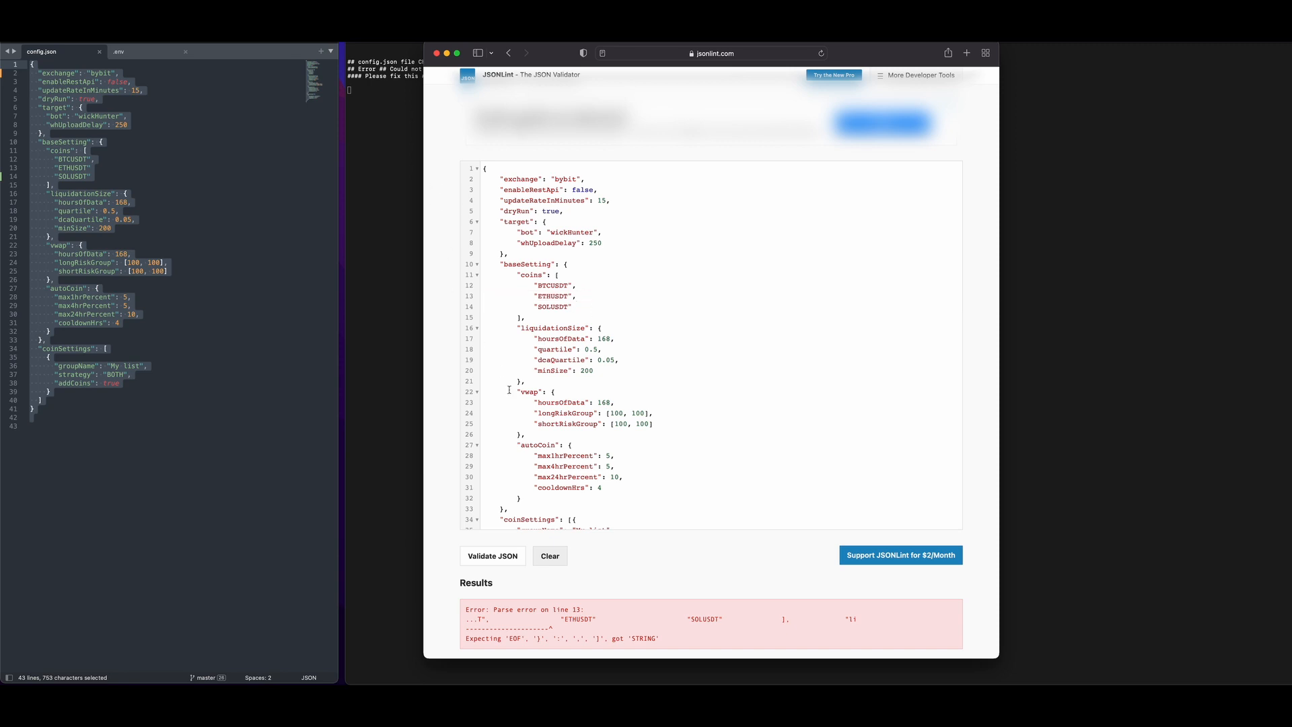
{"action": "left_click", "coordinate": [498, 560]}
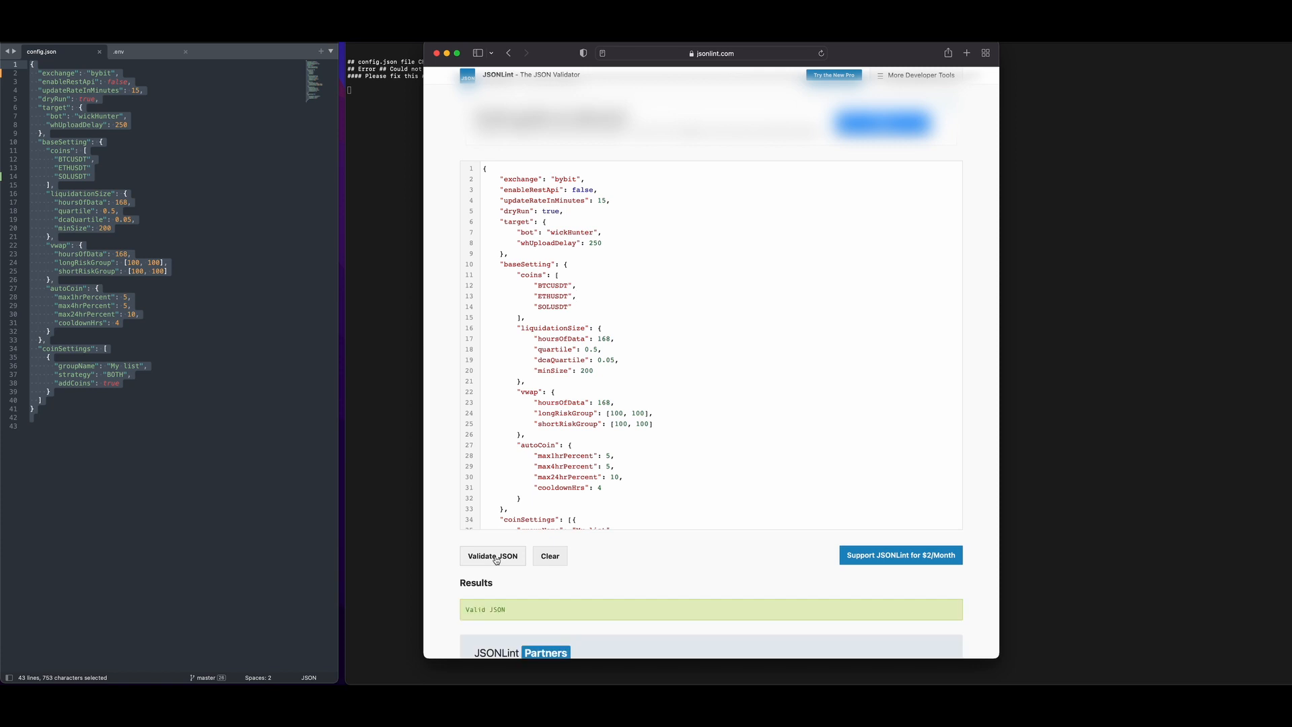
Switch back to the text editor, replace all of config.json with the corrected JSON from JSONLint, and save it.
{"action": "key", "text": "super+a"}
{"action": "key", "text": "super+c"}
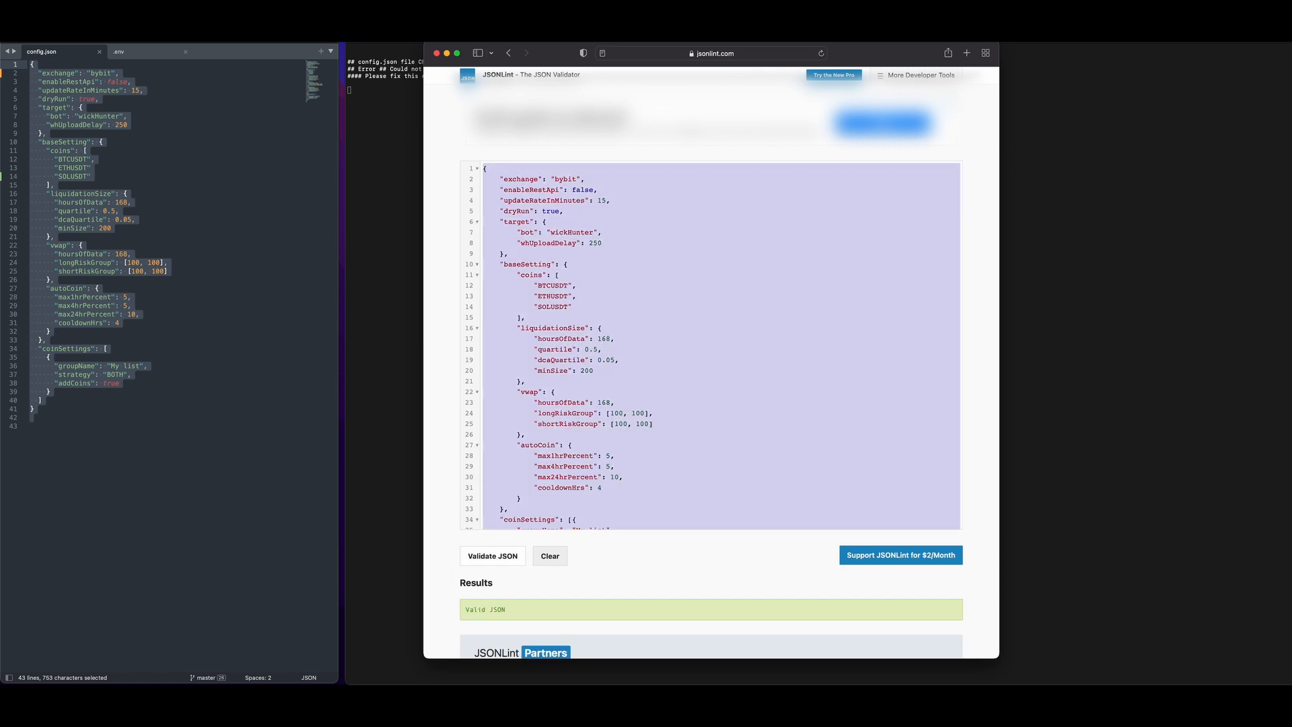
{"action": "key", "text": "super+Tab"}
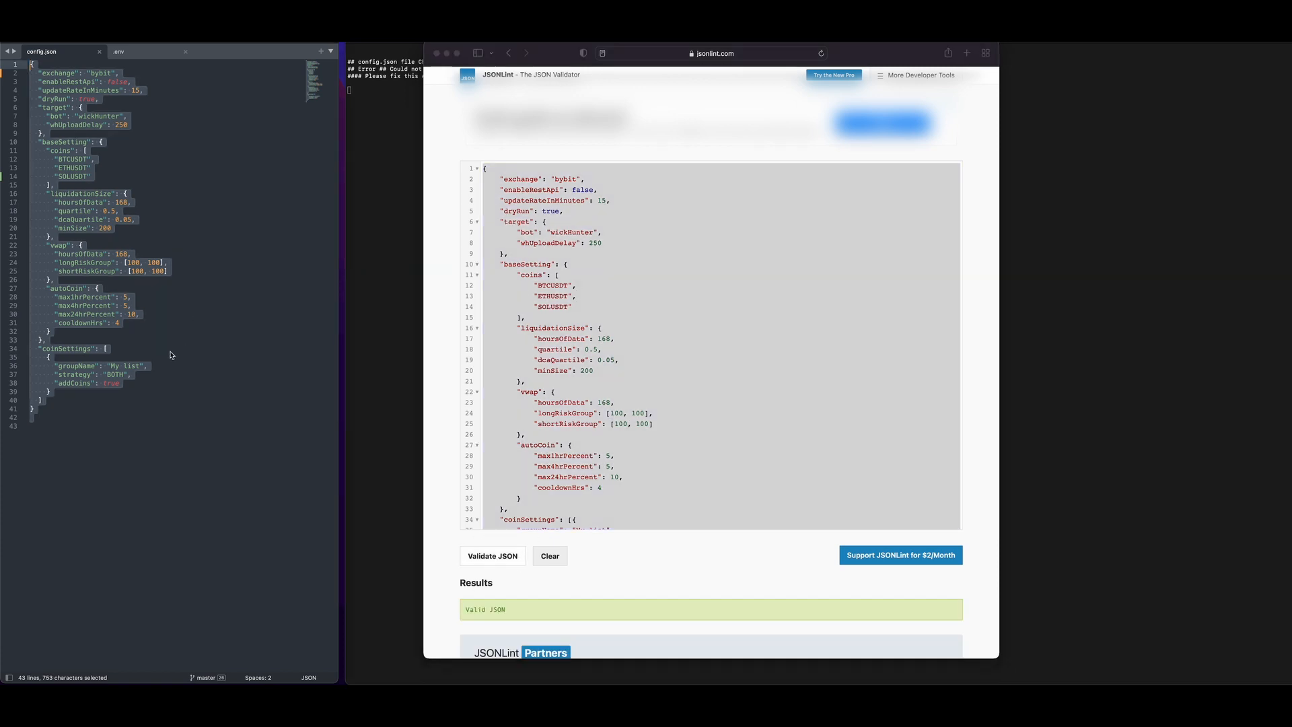
{"action": "key", "text": "super+v"}
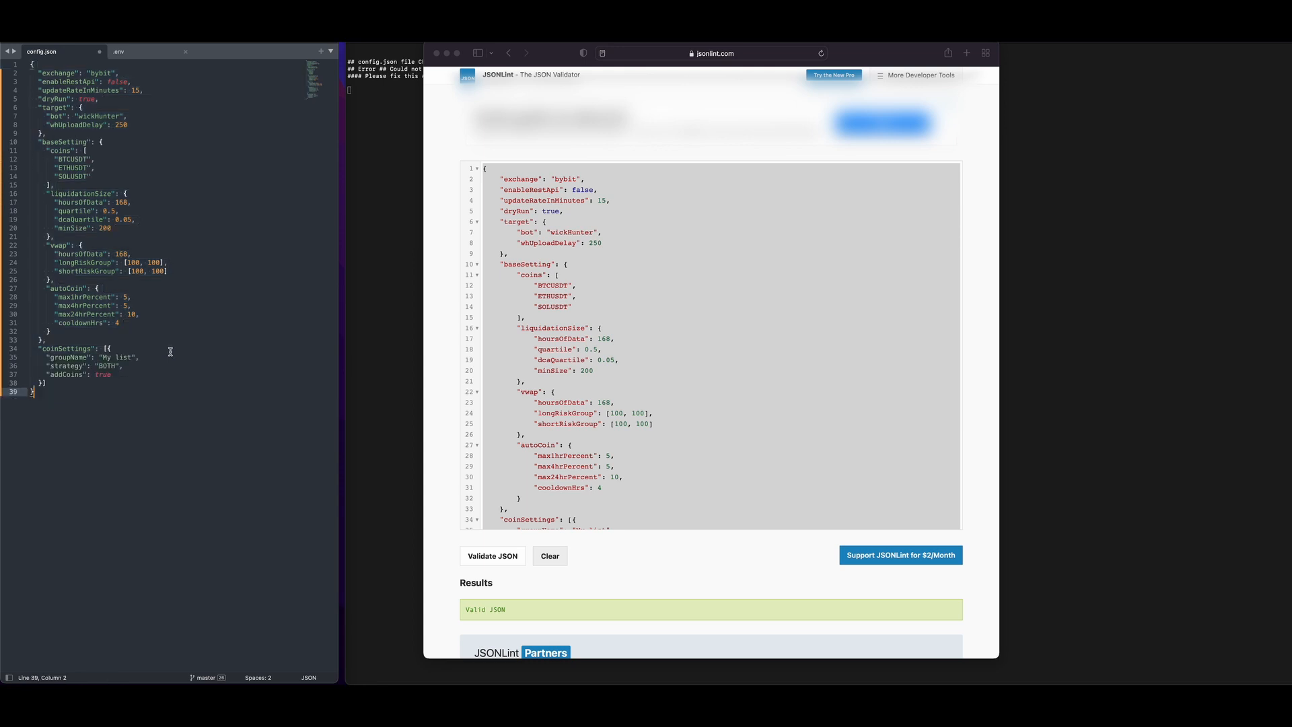
{"action": "left_click", "coordinate": [379, 312]}
{"action": "key", "text": "super+s"}
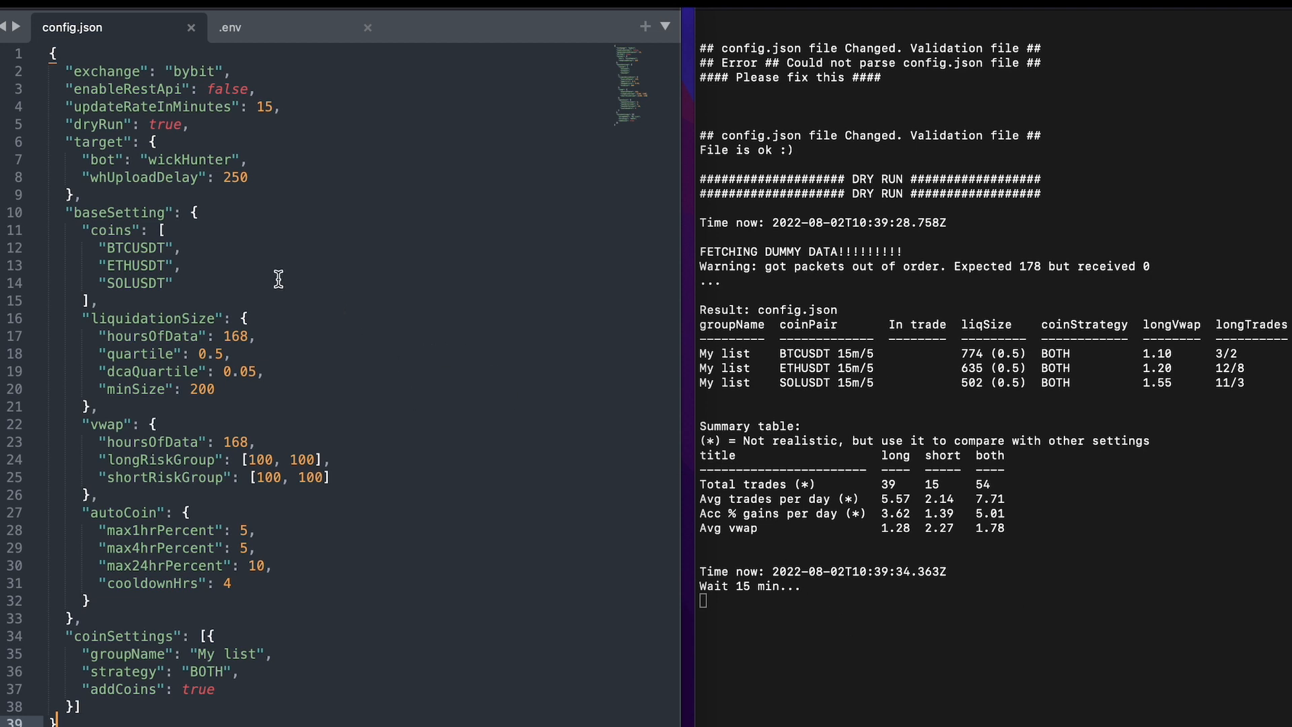
Examine the exchange, enableRestApi, updateRateInMinutes, dryRun and target settings at the start of config.json.
{"action": "left_click", "coordinate": [78, 68]}
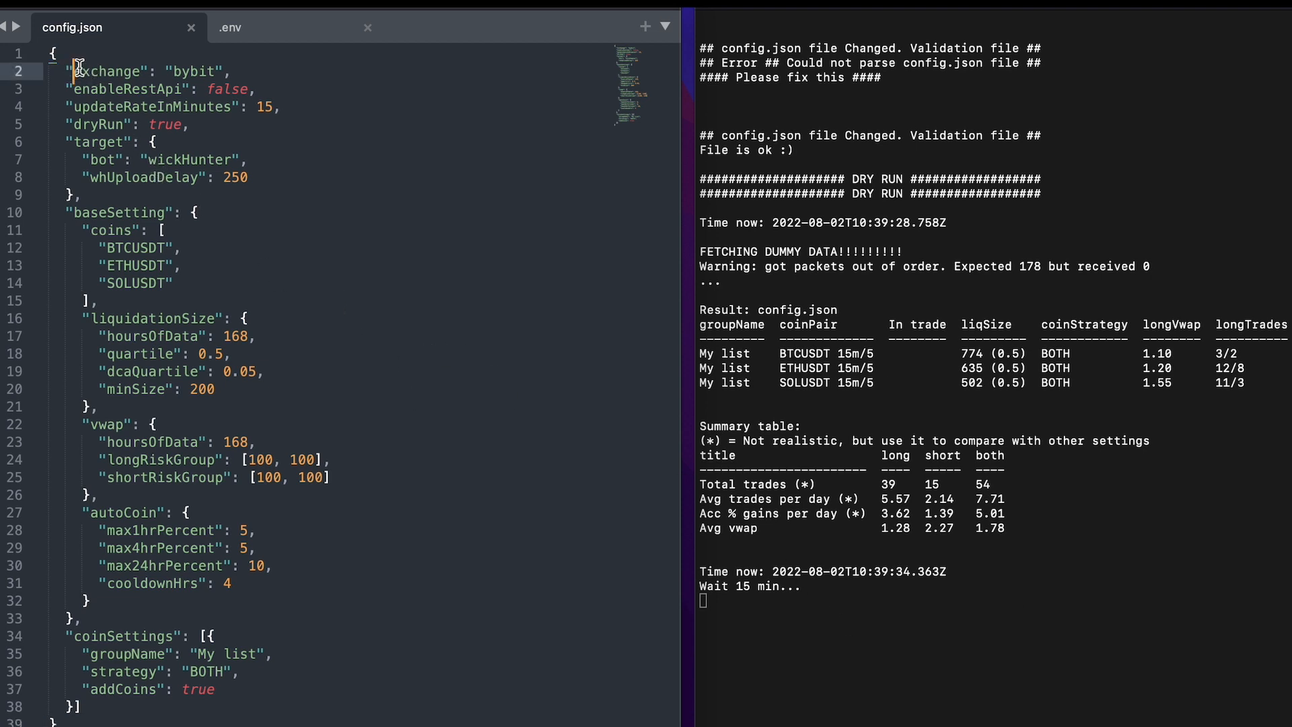
{"action": "left_click_drag", "start_coordinate": [75, 70], "coordinate": [232, 70]}
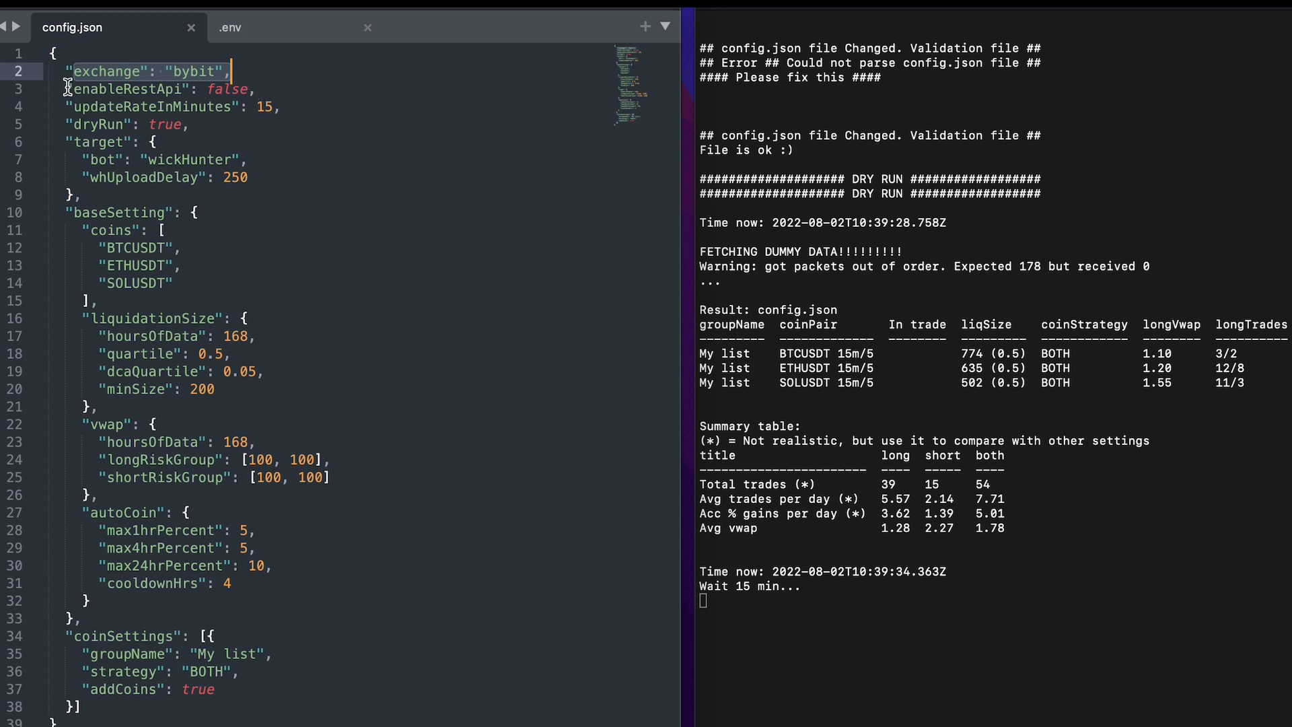
{"action": "triple_click", "coordinate": [232, 89]}
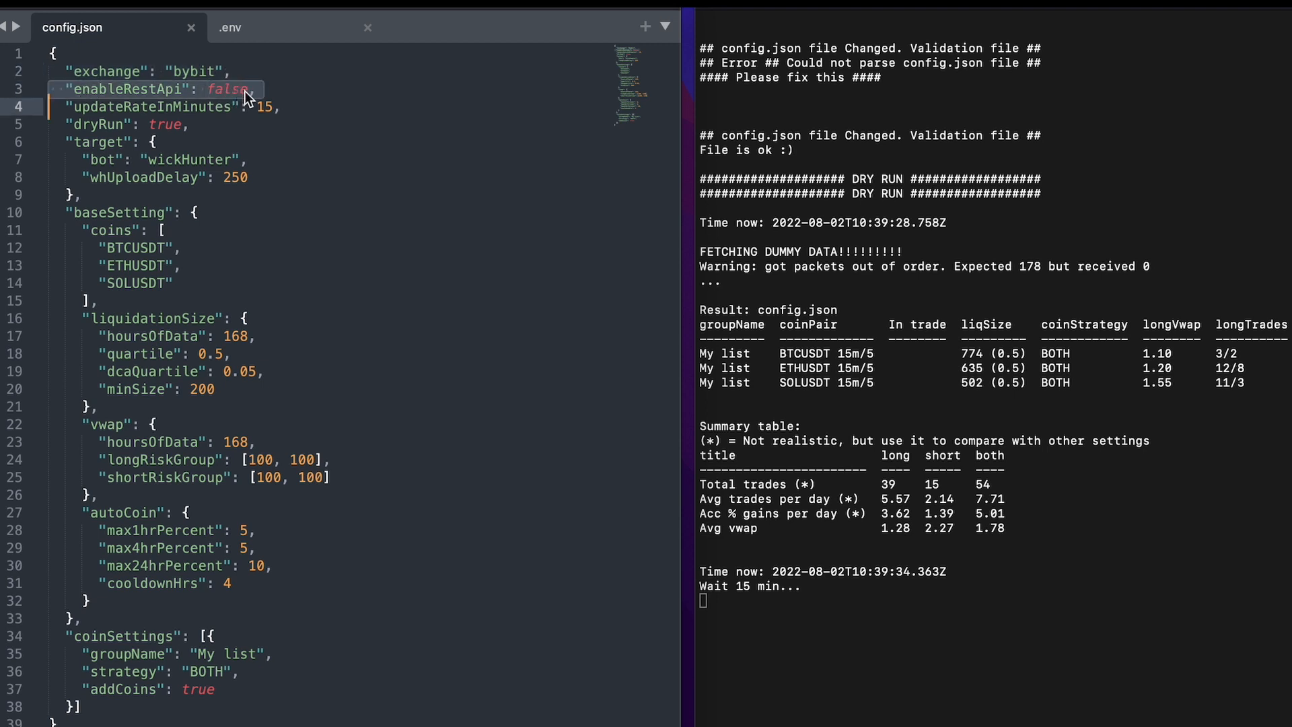
{"action": "left_click", "coordinate": [295, 104]}
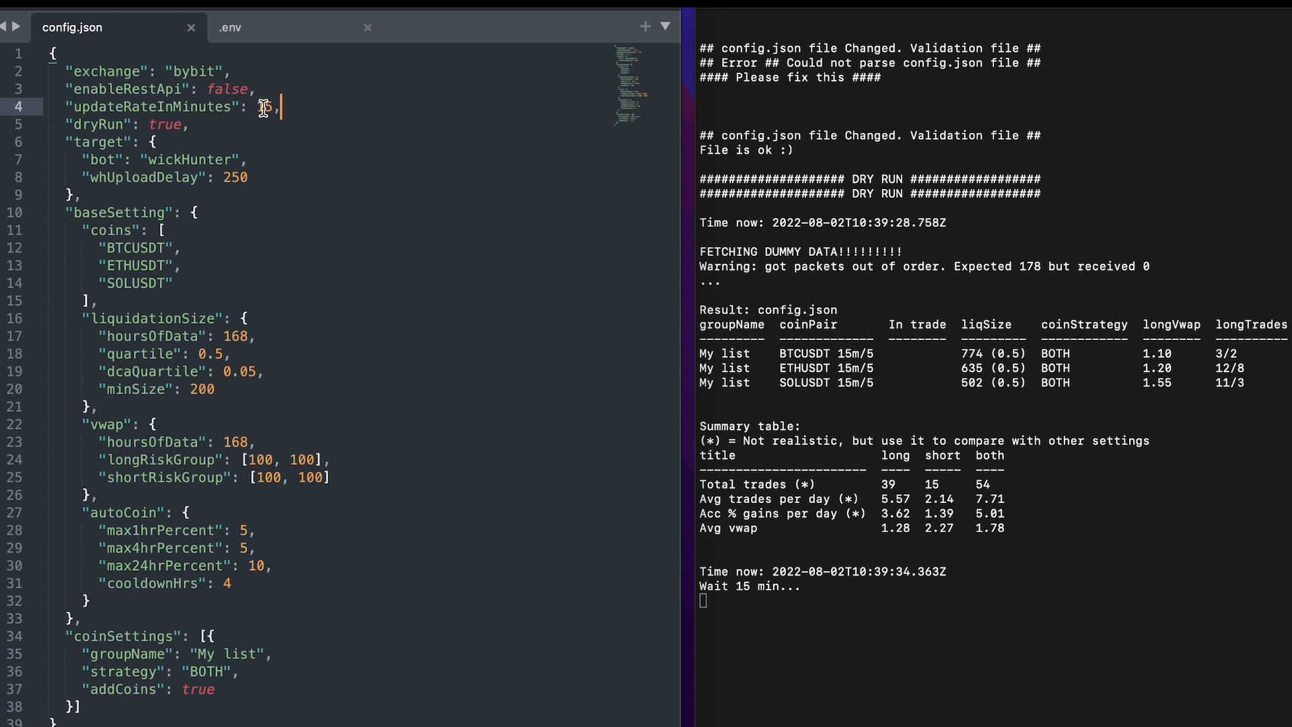
{"action": "left_click_drag", "start_coordinate": [67, 124], "coordinate": [191, 124]}
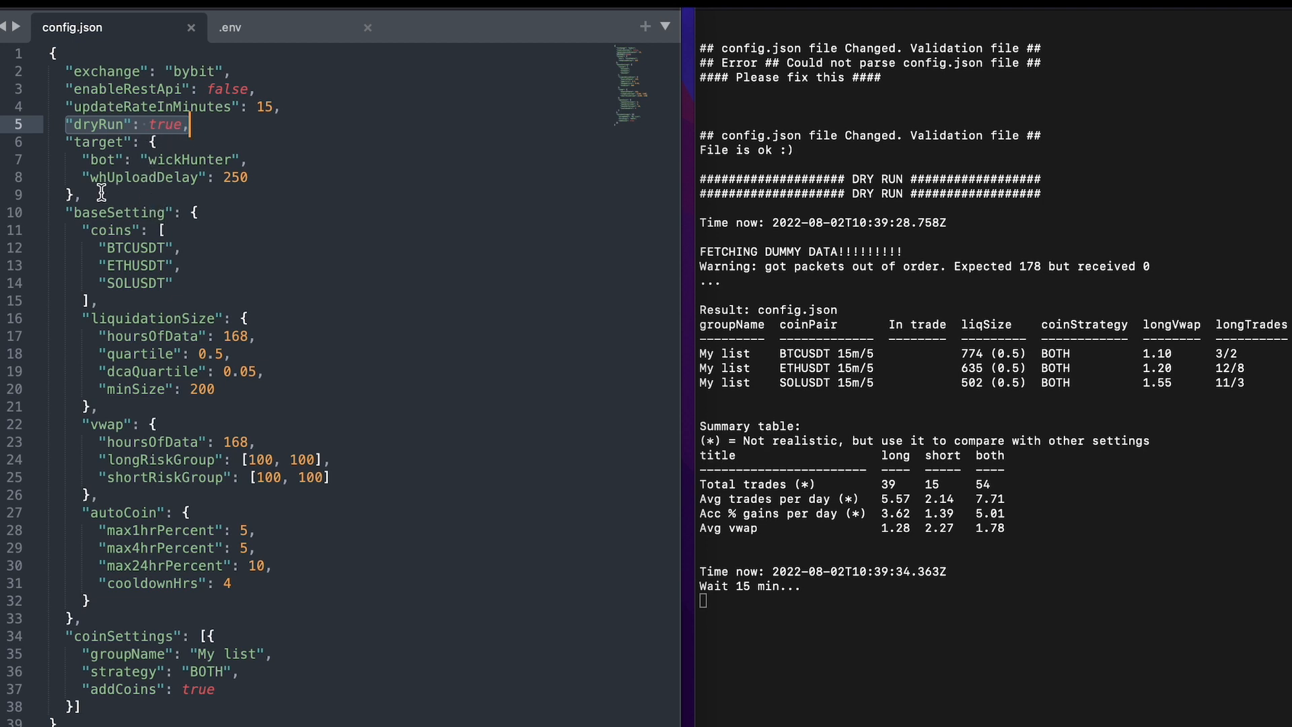
{"action": "left_click", "coordinate": [250, 178]}
{"action": "double_click", "coordinate": [100, 141]}
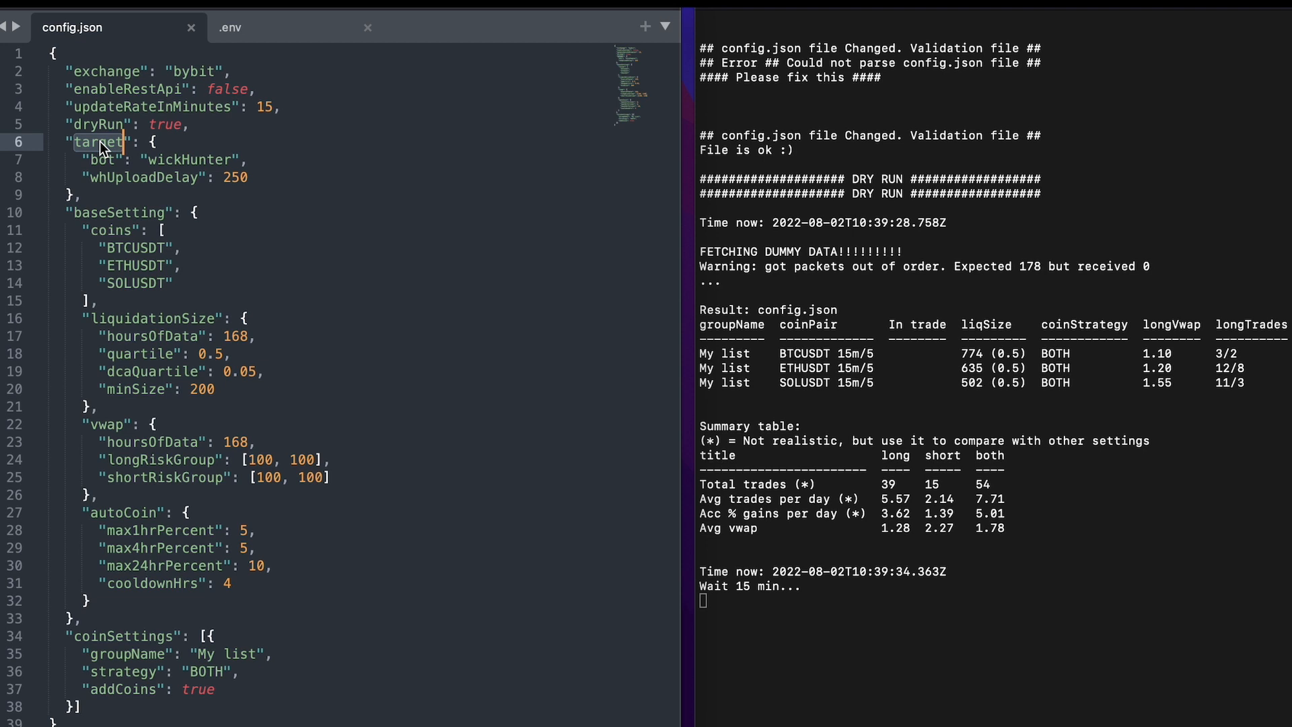
{"action": "double_click", "coordinate": [198, 160]}
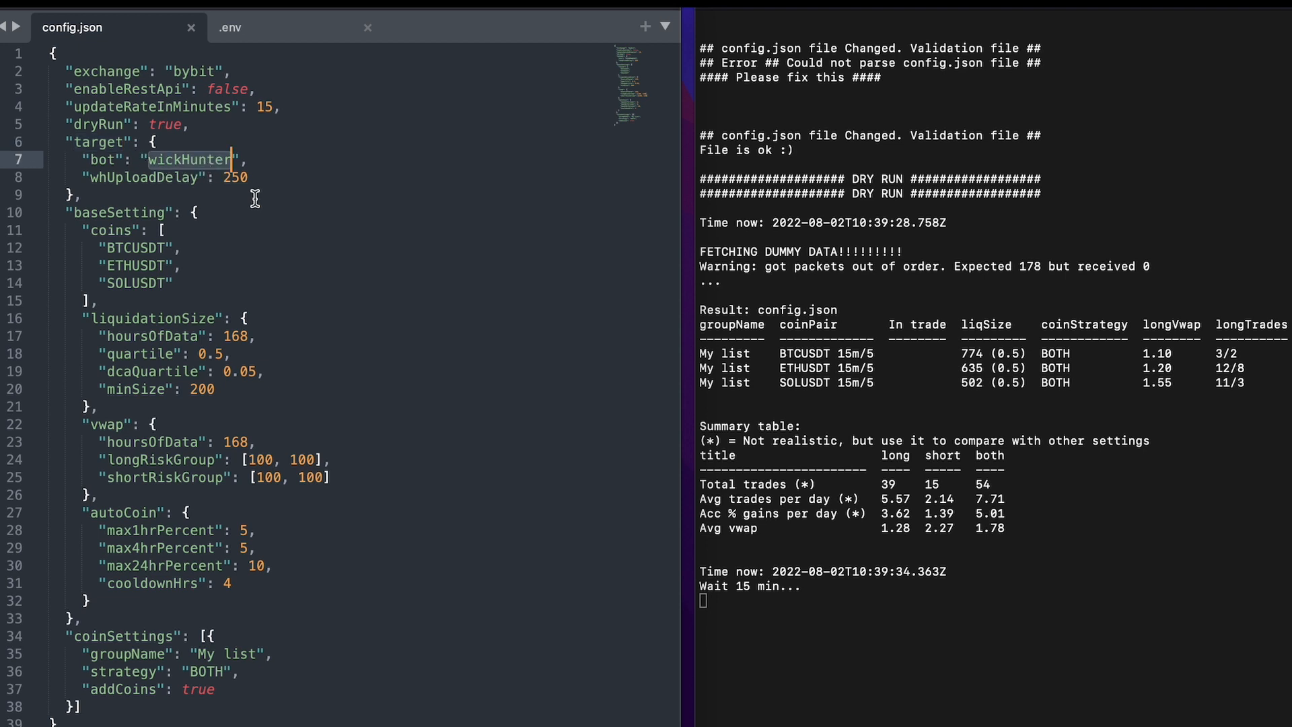
{"action": "left_click", "coordinate": [227, 194]}
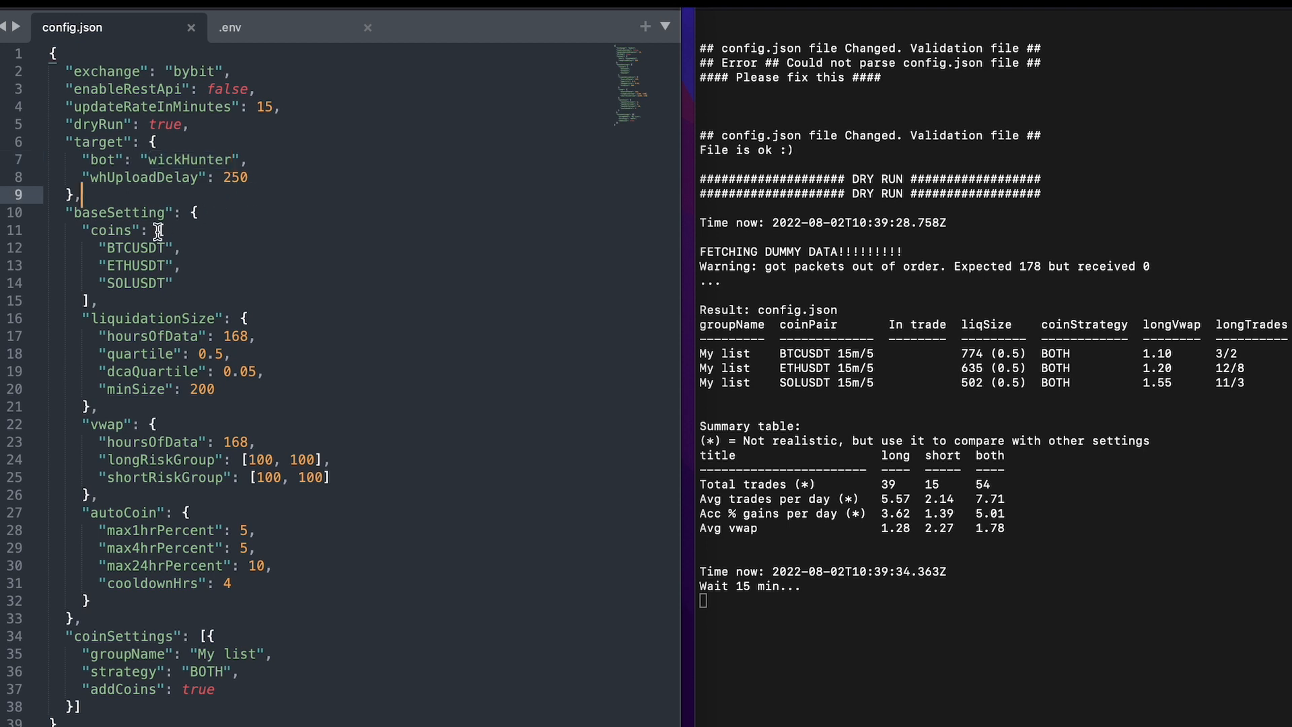
Examine the baseSetting block and compare it with the group defined in coinSettings.
{"action": "left_click_drag", "start_coordinate": [67, 213], "coordinate": [132, 598]}
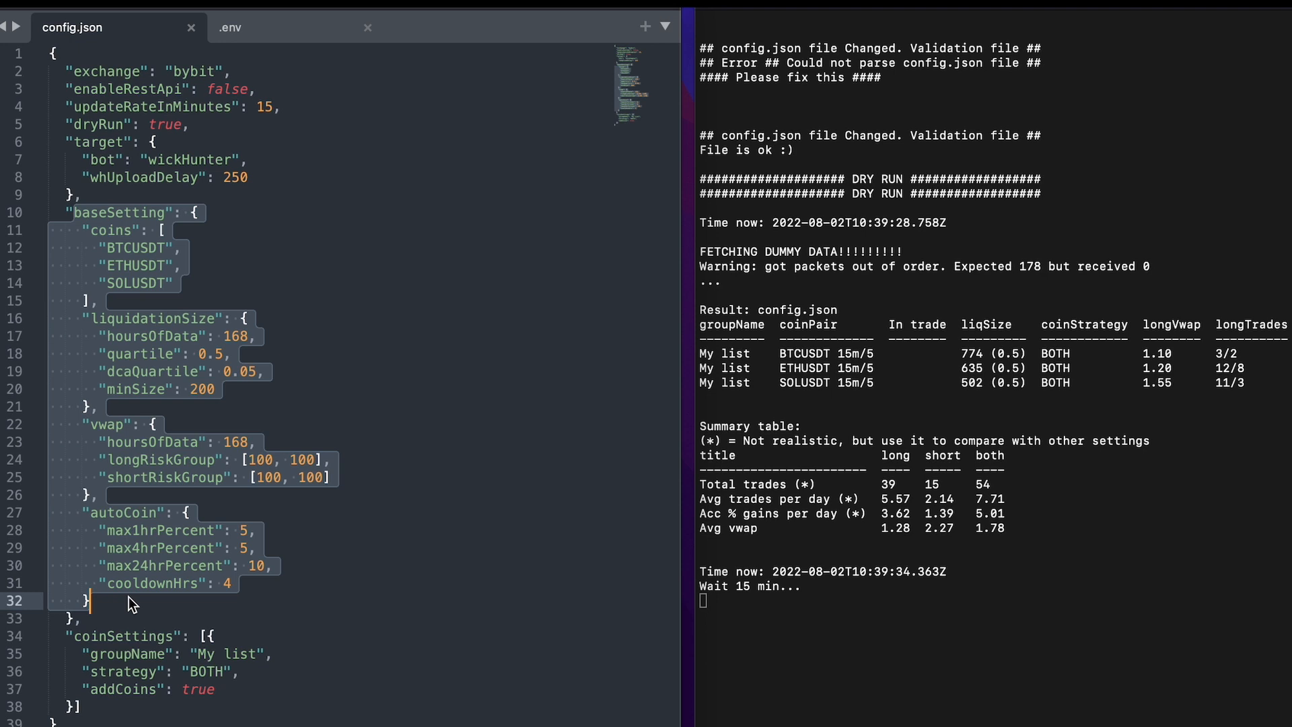
{"action": "left_click_drag", "start_coordinate": [131, 707], "coordinate": [55, 640]}
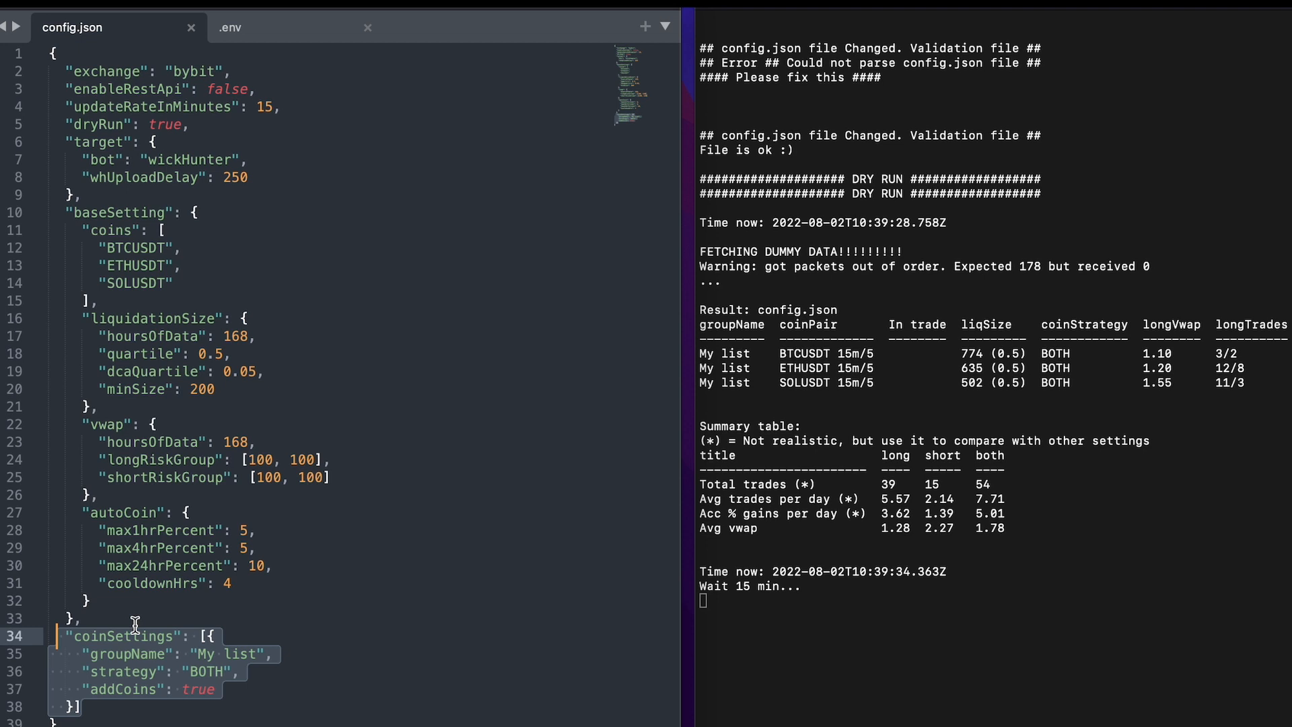
{"action": "left_click", "coordinate": [153, 708]}
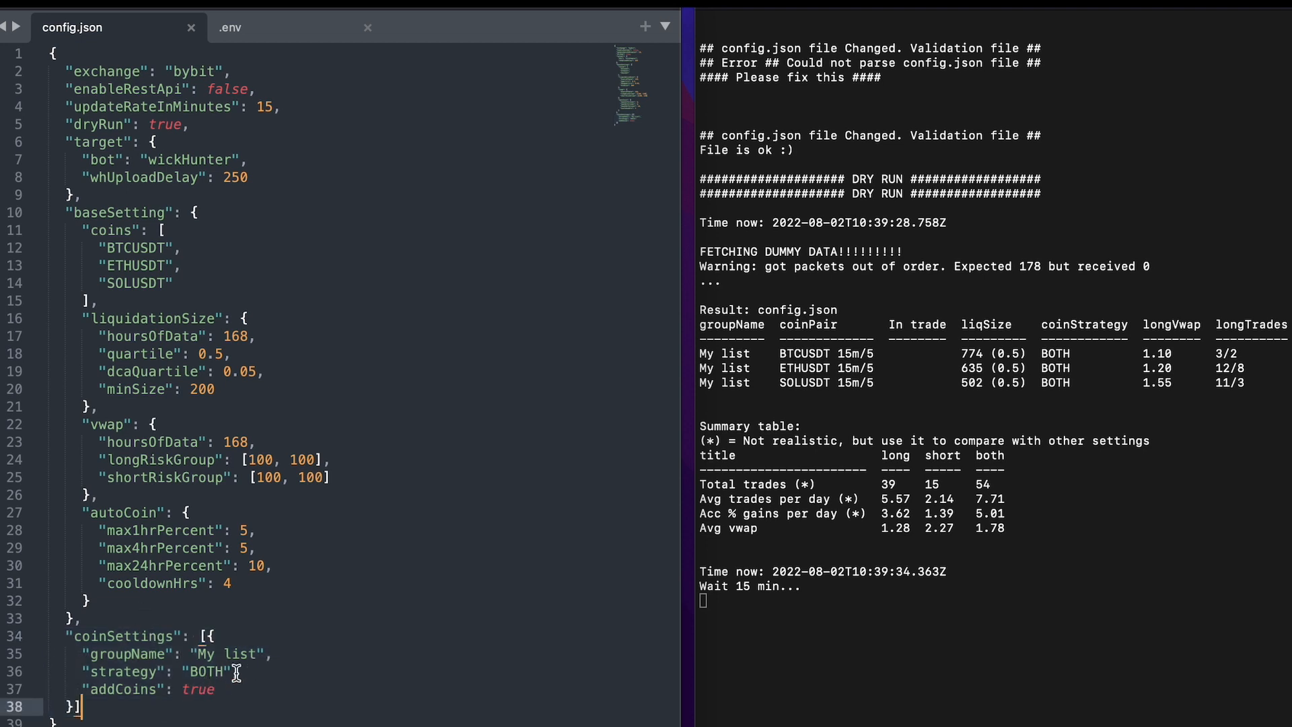
{"action": "left_click", "coordinate": [74, 705]}
{"action": "left_click_drag", "start_coordinate": [242, 691], "coordinate": [59, 654]}
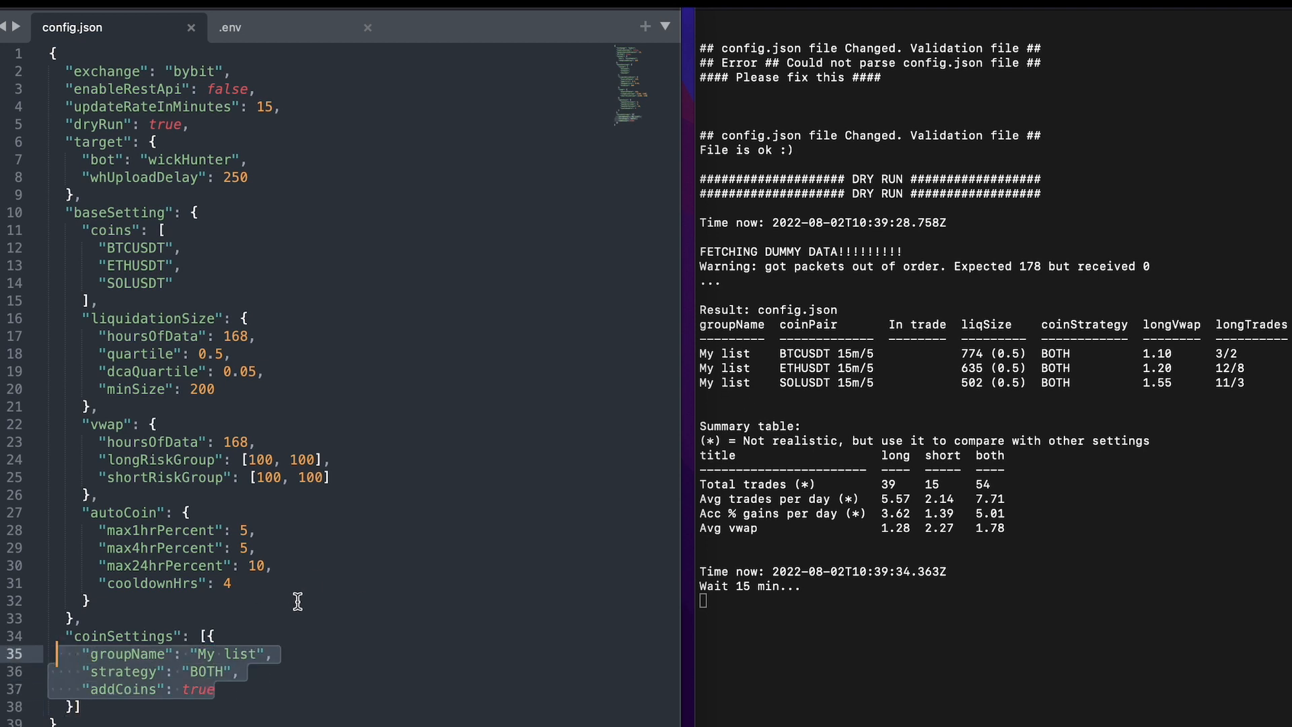
{"action": "left_click", "coordinate": [122, 601]}
{"action": "left_click_drag", "start_coordinate": [114, 600], "coordinate": [51, 230]}
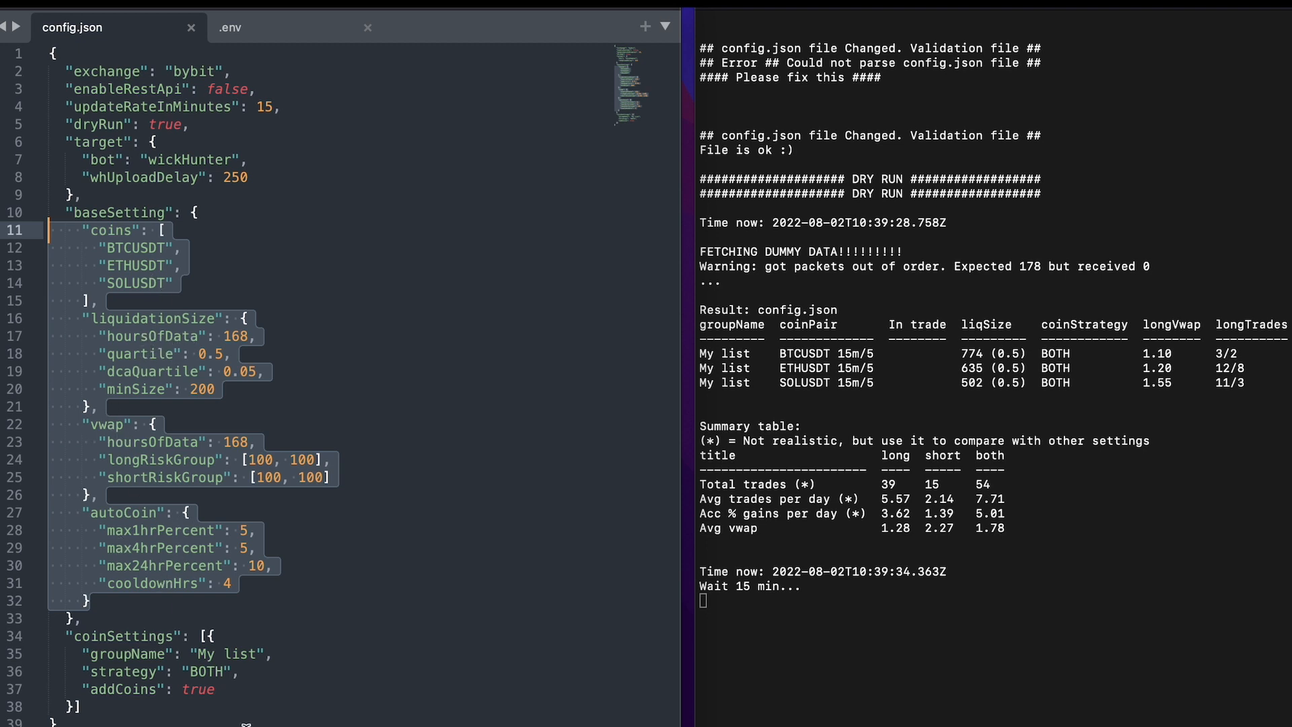
Duplicate the "My list" group object as a second, comma-separated entry in the coinSettings array.
{"action": "left_click", "coordinate": [244, 723]}
{"action": "left_click_drag", "start_coordinate": [73, 705], "coordinate": [207, 636]}
{"action": "key", "text": "ctrl+c"}
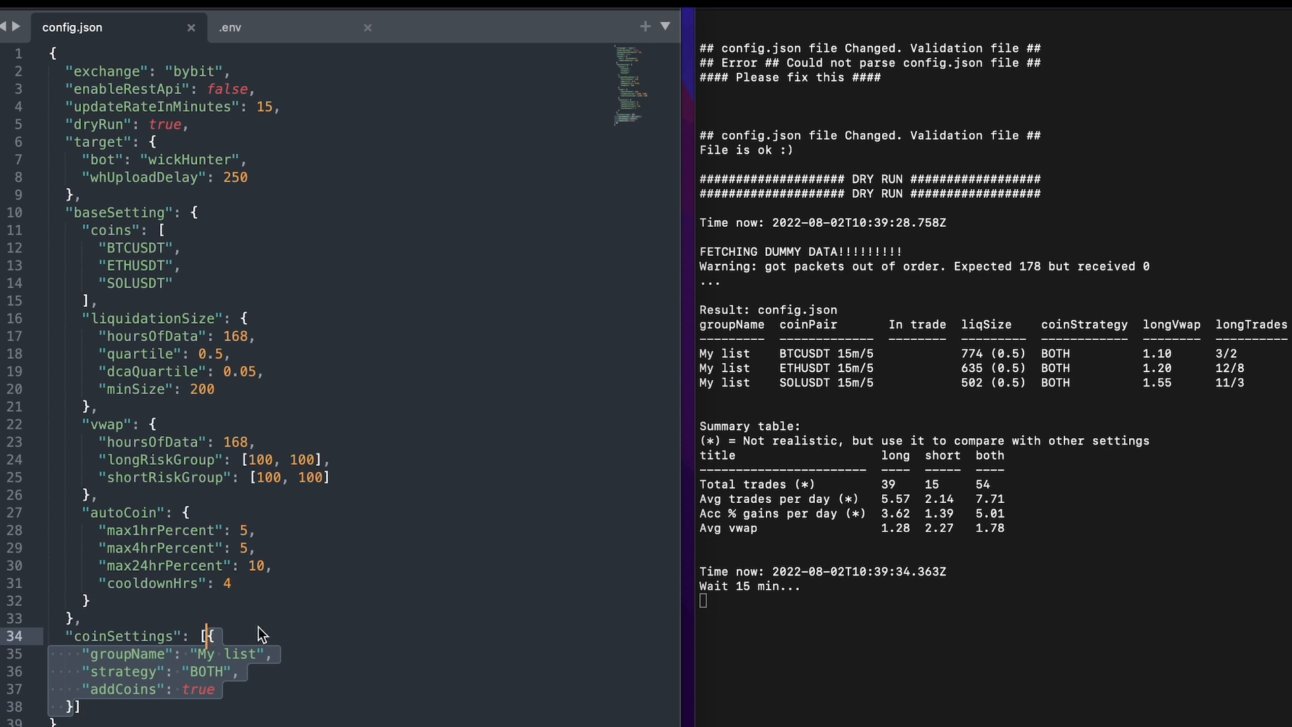
{"action": "left_click", "coordinate": [76, 706]}
{"action": "scroll", "coordinate": [76, 706], "scroll_direction": "down", "scroll_amount": 3}
{"action": "type", "text": ","}
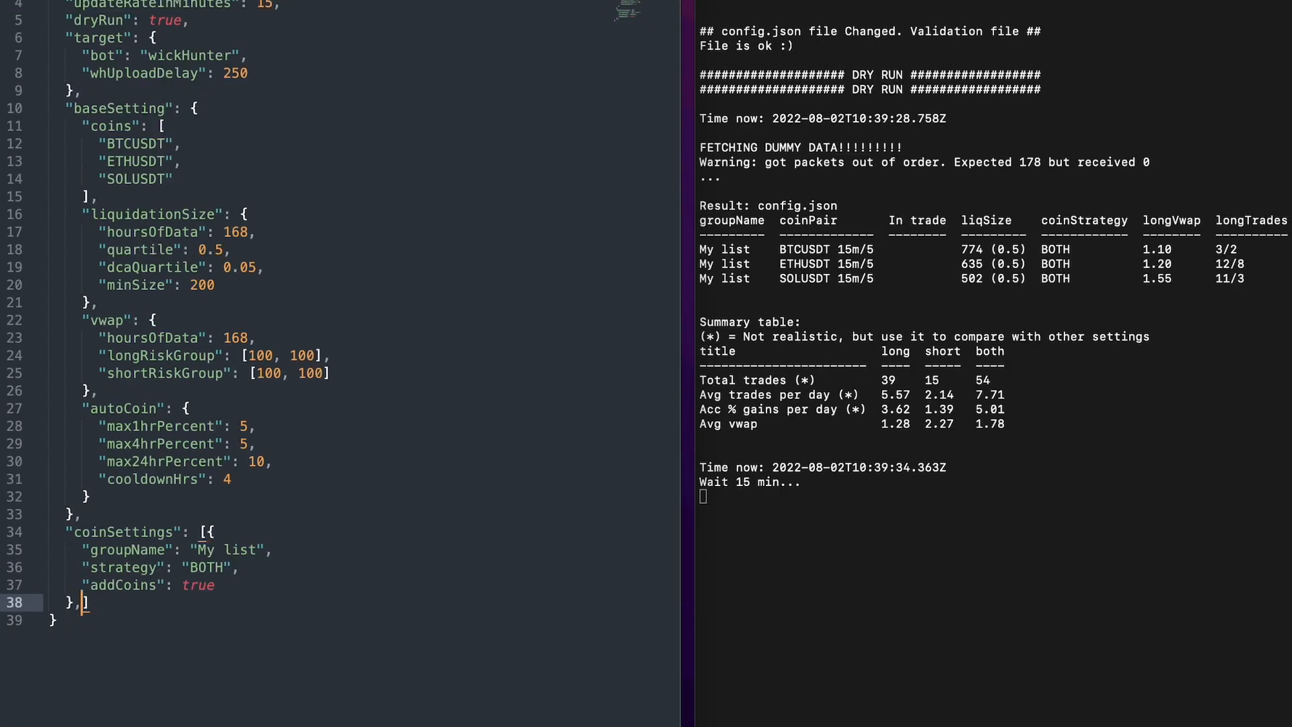
{"action": "key", "text": "ctrl+v"}
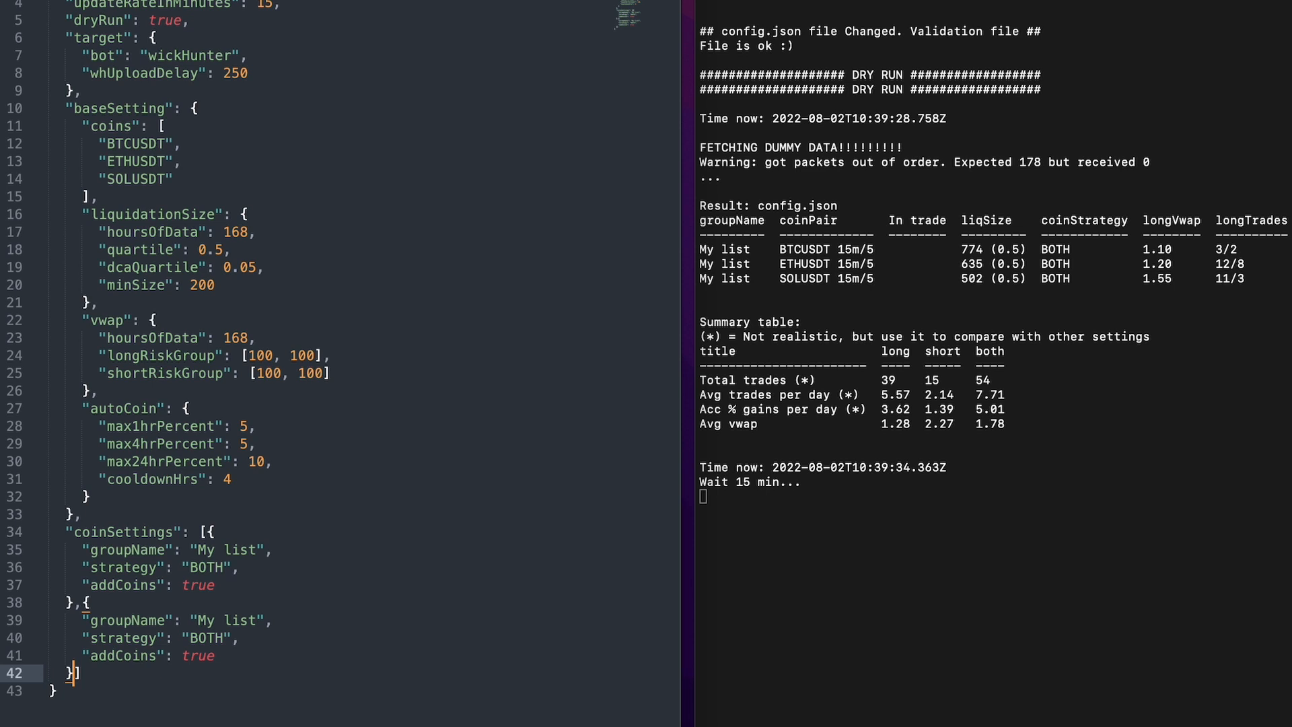
Rename the second coinSettings group to "My other list" and set its strategy to "LONG".
{"action": "left_click", "coordinate": [223, 617]}
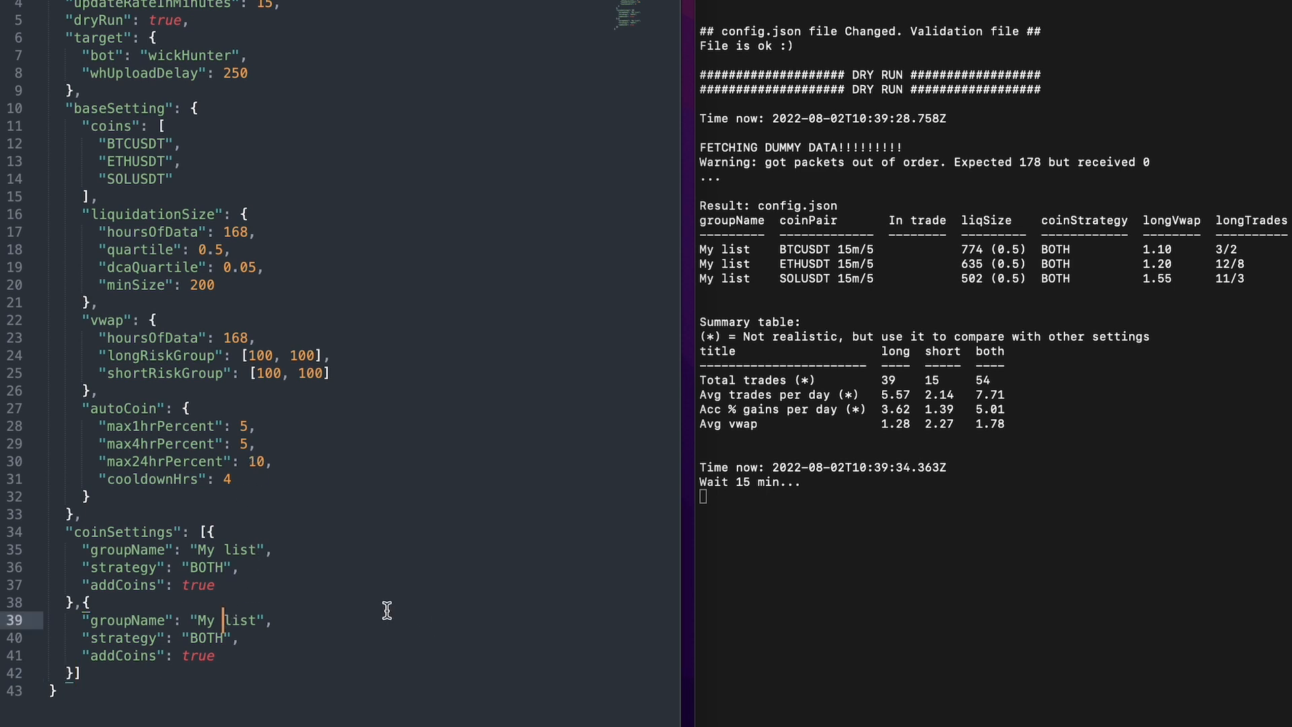
{"action": "type", "text": "other"}
{"action": "key", "text": "Down"}
{"action": "key", "text": "Left"}
{"action": "key", "text": "Left"}
{"action": "key", "text": "Left"}
{"action": "key", "text": "Right"}
{"action": "key", "text": "shift+alt+Left"}
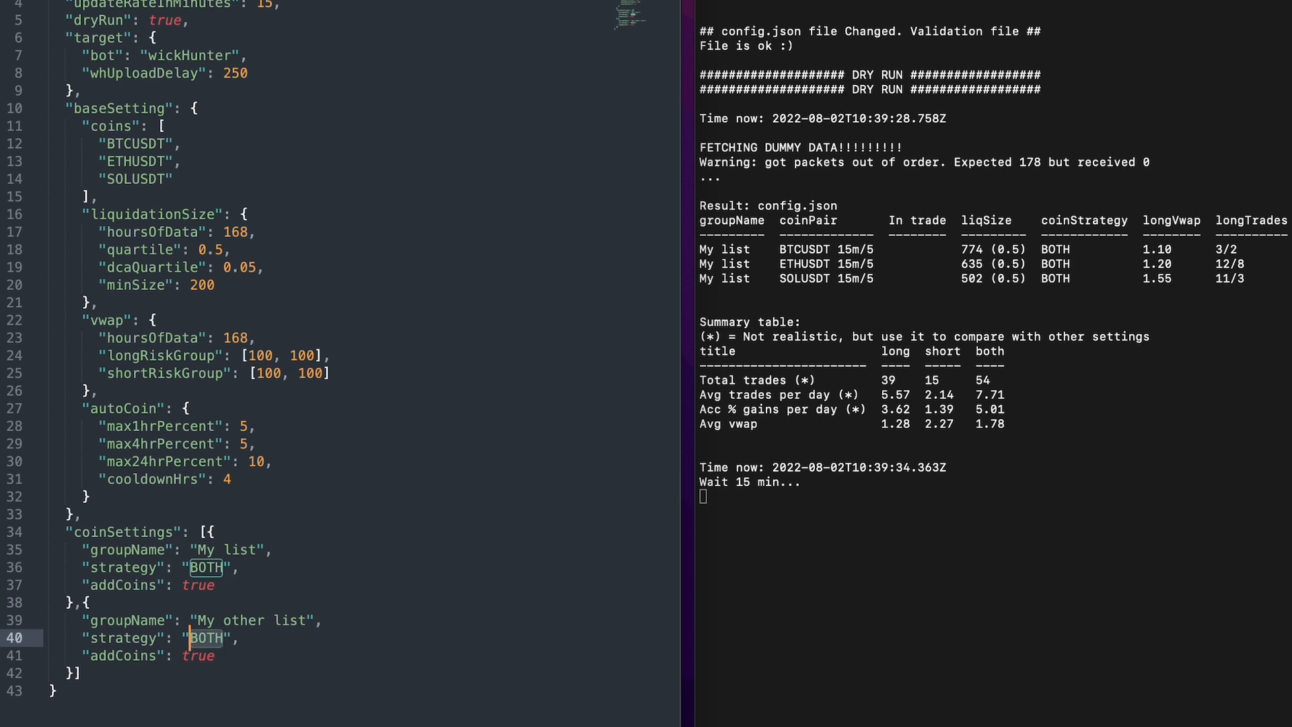
{"action": "type", "text": "LONG"}
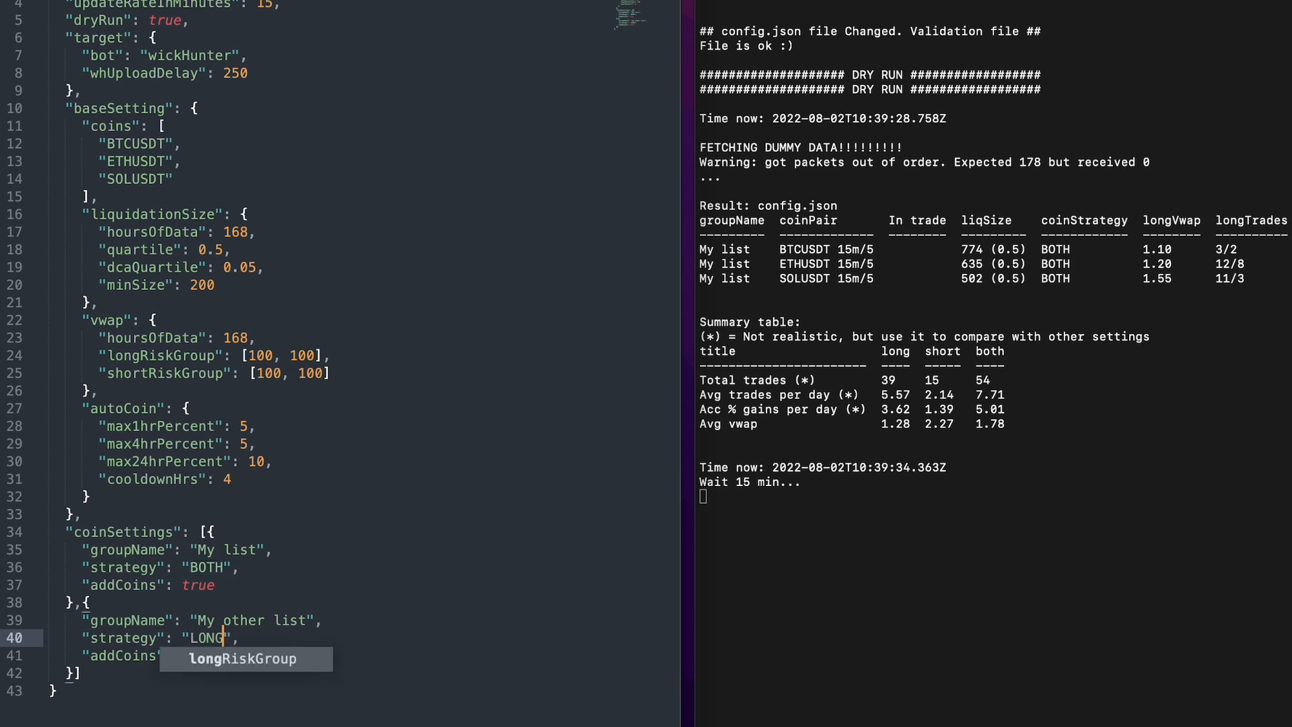
{"action": "key", "text": "Escape"}
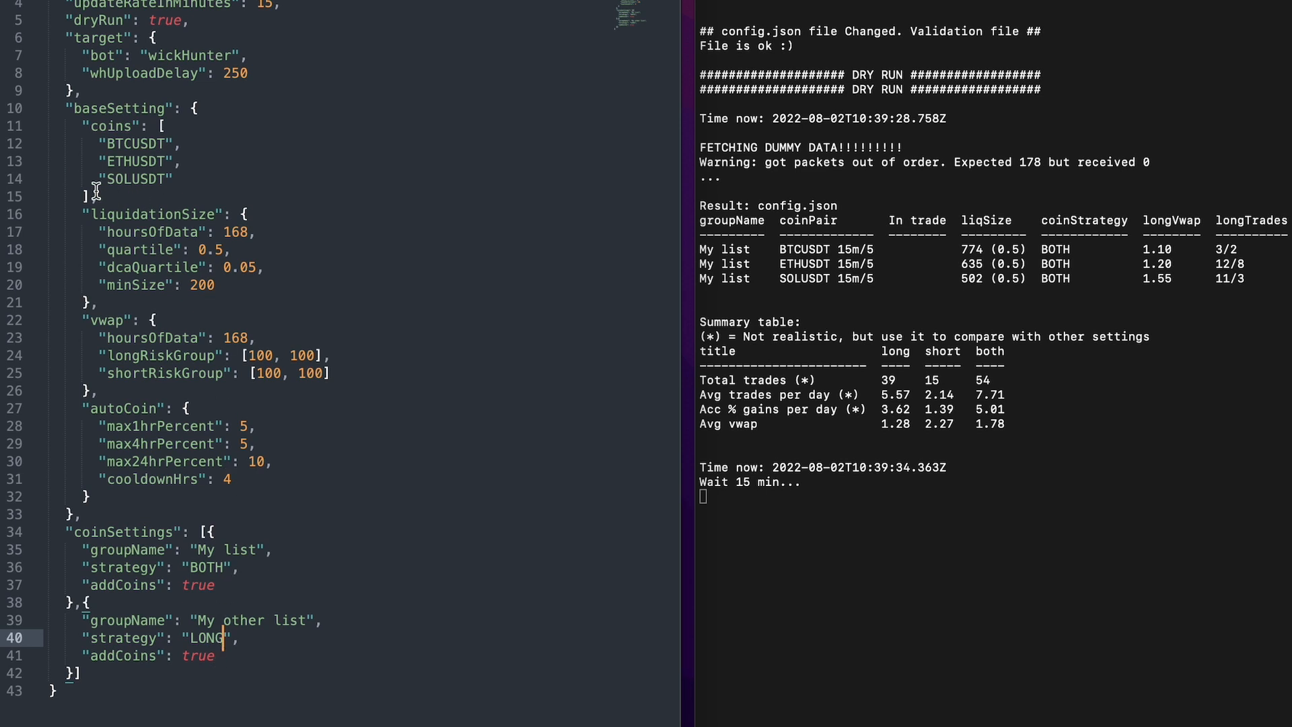
Copy the coins array from baseSetting into the "My other list" group after addCoins, separated by a comma and aligned with its sibling keys.
{"action": "left_click_drag", "start_coordinate": [99, 197], "coordinate": [48, 130]}
{"action": "key", "text": "super+c"}
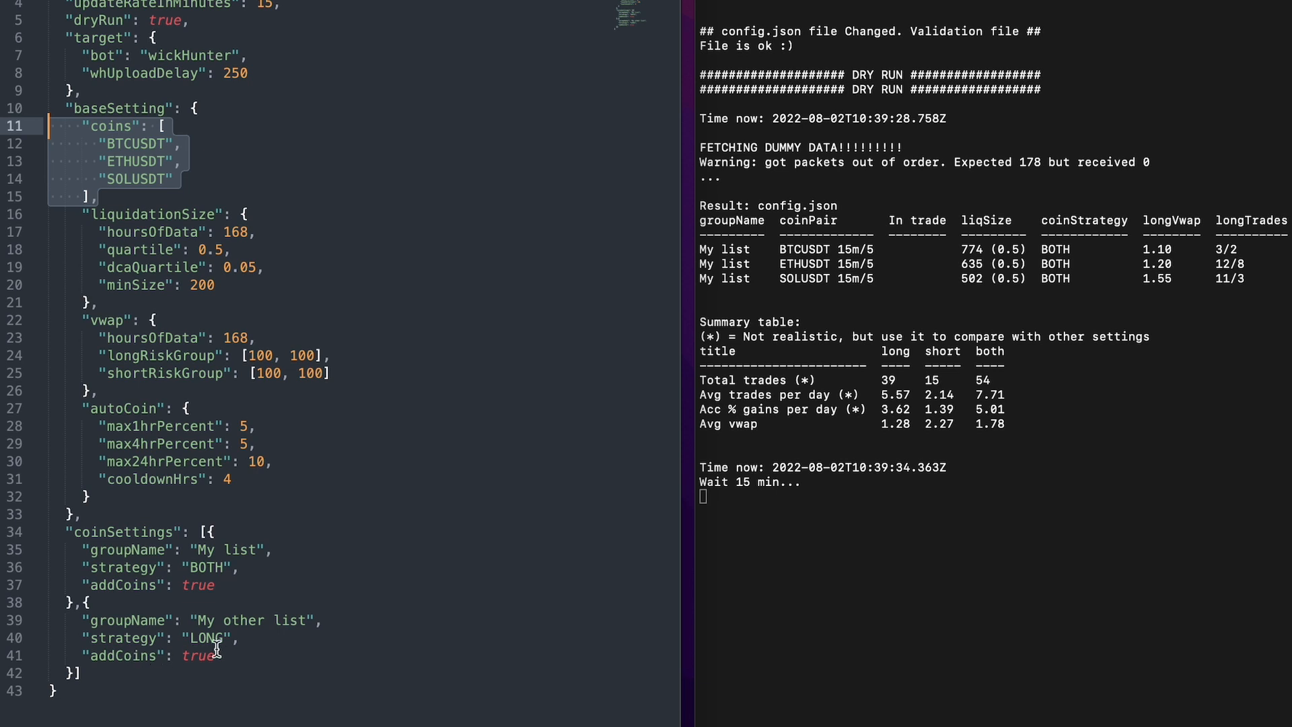
{"action": "left_click_drag", "start_coordinate": [225, 656], "coordinate": [47, 620]}
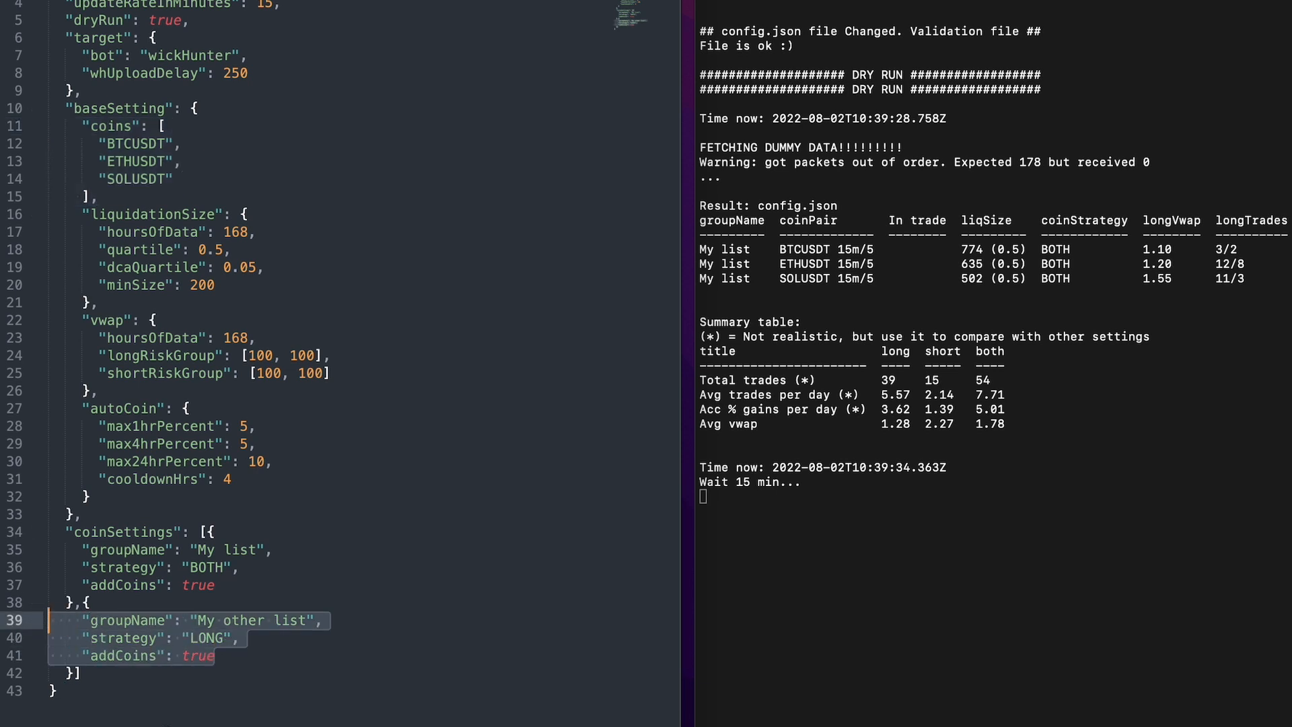
{"action": "key", "text": "Right"}
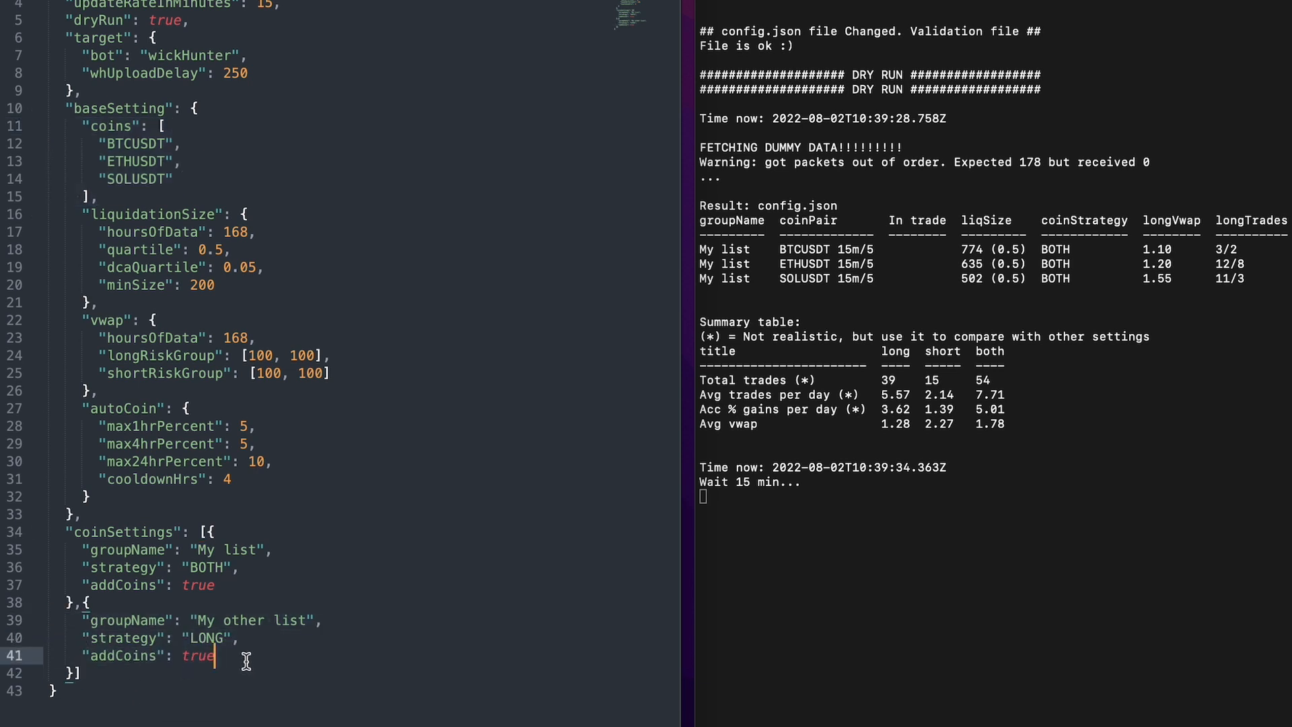
{"action": "type", "text": ","}
{"action": "key", "text": "super+v"}
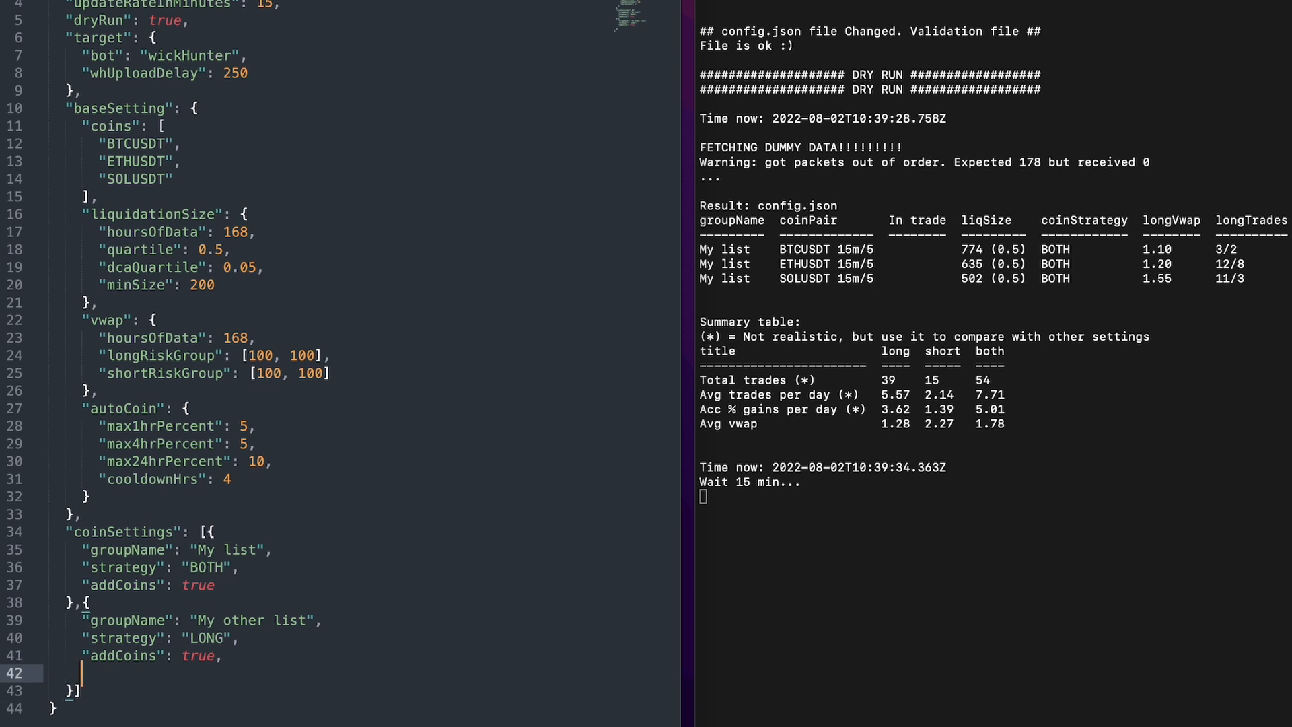
{"action": "key", "text": "Up"}
{"action": "key", "text": "Up"}
{"action": "key", "text": "Up"}
{"action": "key", "text": "Up"}
{"action": "key", "text": "BackSpace"}
{"action": "key", "text": "BackSpace"}
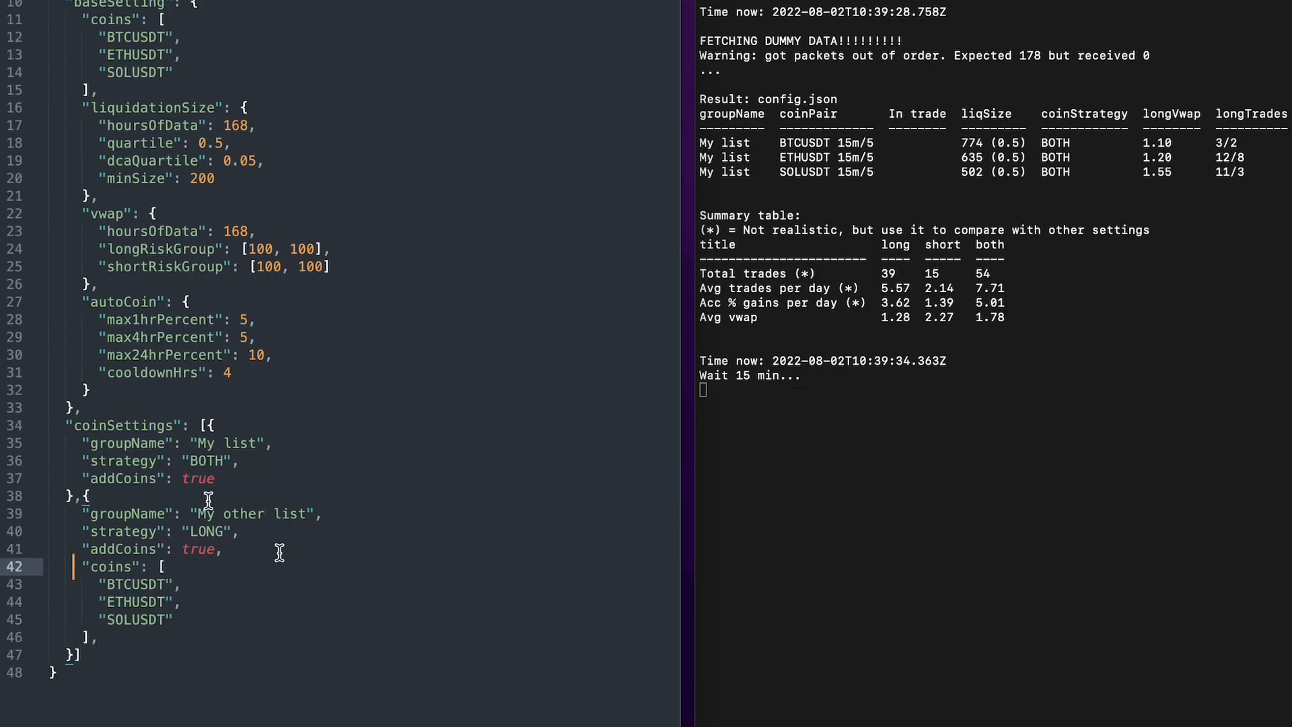
Replace BTCUSDT with BNBUSDT and ETHUSDT with ADAUSDT in the "My other list" coins array.
{"action": "left_click", "coordinate": [132, 585]}
{"action": "key", "text": "BackSpace"}
{"action": "key", "text": "BackSpace"}
{"action": "key", "text": "BackSpace"}
{"action": "type", "text": "BNB"}
{"action": "key", "text": "Down"}
{"action": "key", "text": "BackSpace"}
{"action": "key", "text": "BackSpace"}
{"action": "key", "text": "BackSpace"}
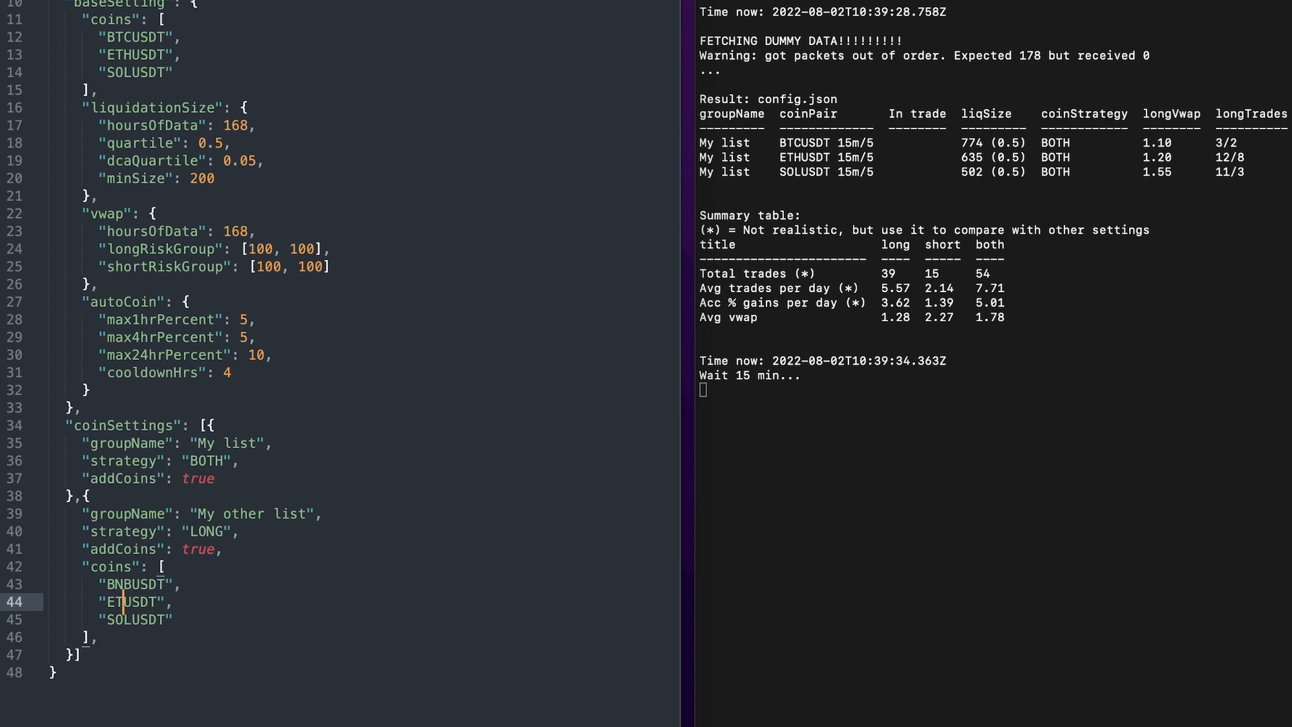
{"action": "type", "text": "ADA"}
Delete the SOLUSDT entry from the "My other list" coins array and save config.json.
{"action": "key", "text": "Down"}
{"action": "key", "text": "super+Left"}
{"action": "key", "text": "super+Left"}
{"action": "key", "text": "shift+Down"}
{"action": "key", "text": "BackSpace"}
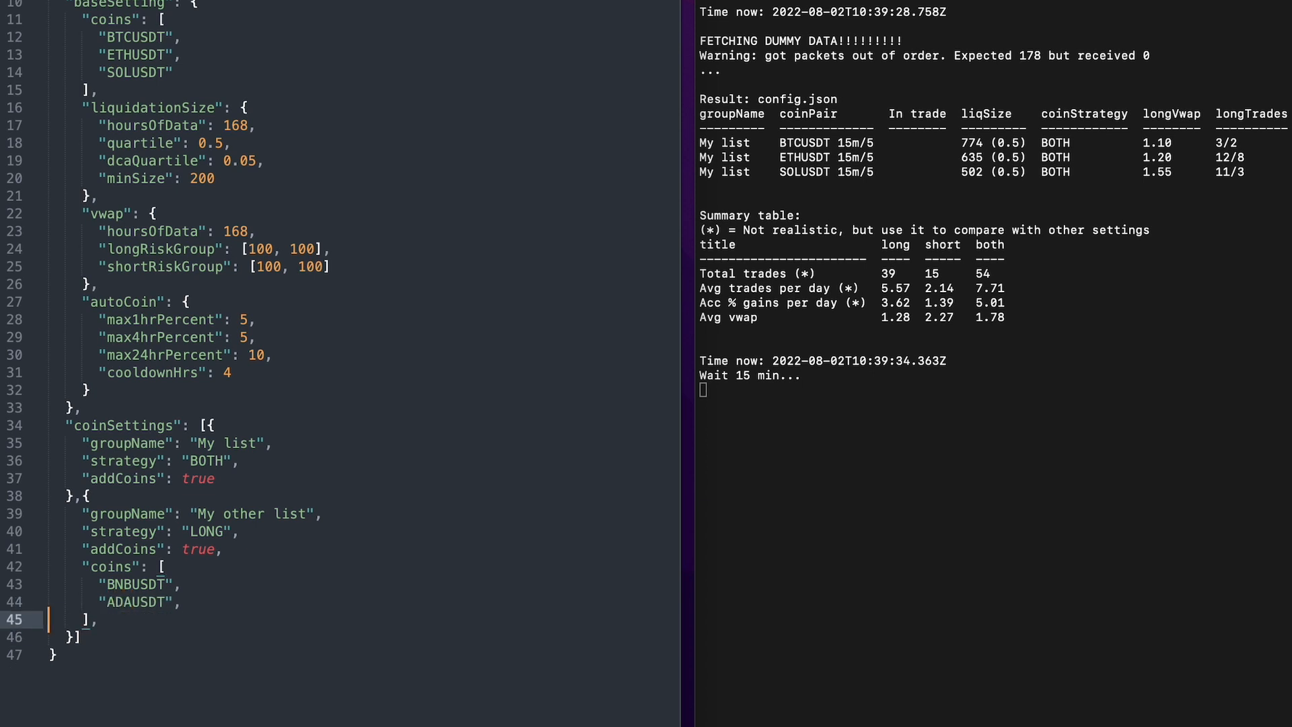
{"action": "key", "text": "super+Right"}
{"action": "key", "text": "super+s"}
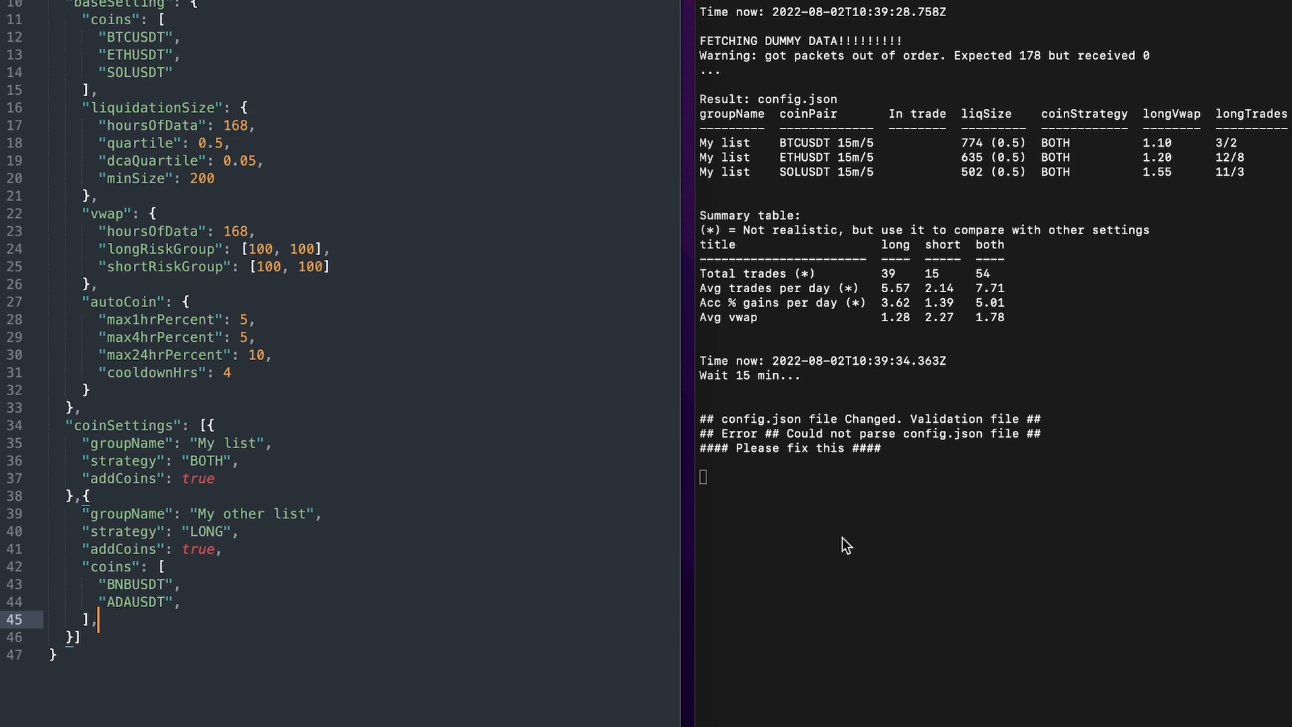
Remove the trailing commas after the "My other list" coins array and its "ADAUSDT" entry, and save the file.
{"action": "key", "text": "BackSpace"}
{"action": "key", "text": "Up"}
{"action": "key", "text": "super+Right"}
{"action": "key", "text": "BackSpace"}
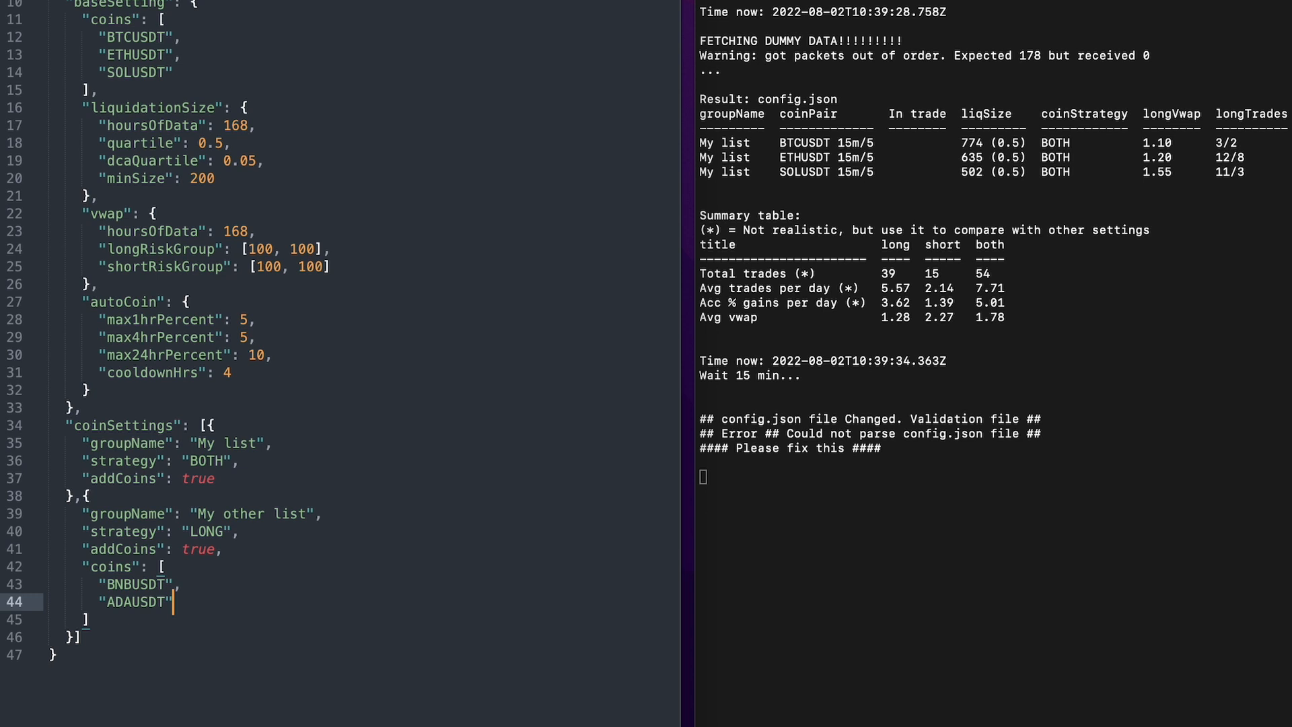
{"action": "key", "text": "super+s"}
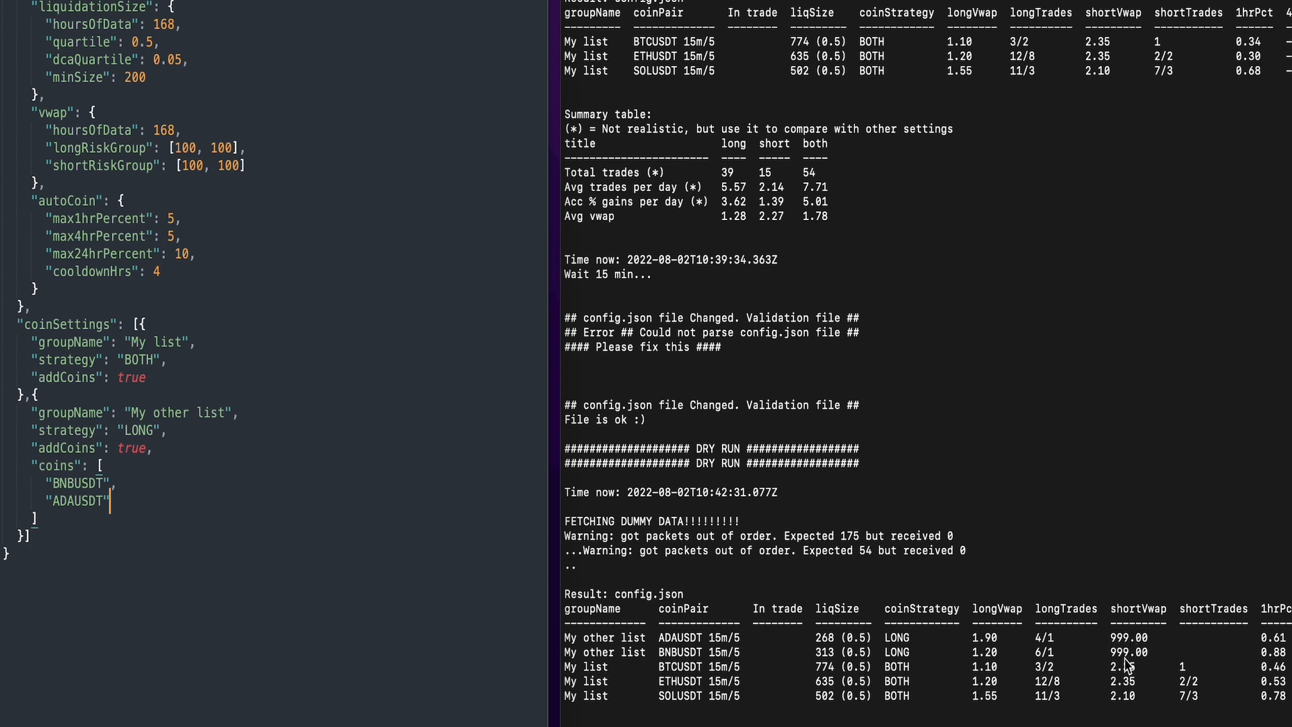
Copy the liquidationSize block from baseSetting into "My other list" after the coins array, comma-separated and with its indentation corrected.
{"action": "left_click_drag", "start_coordinate": [37, 430], "coordinate": [169, 432]}
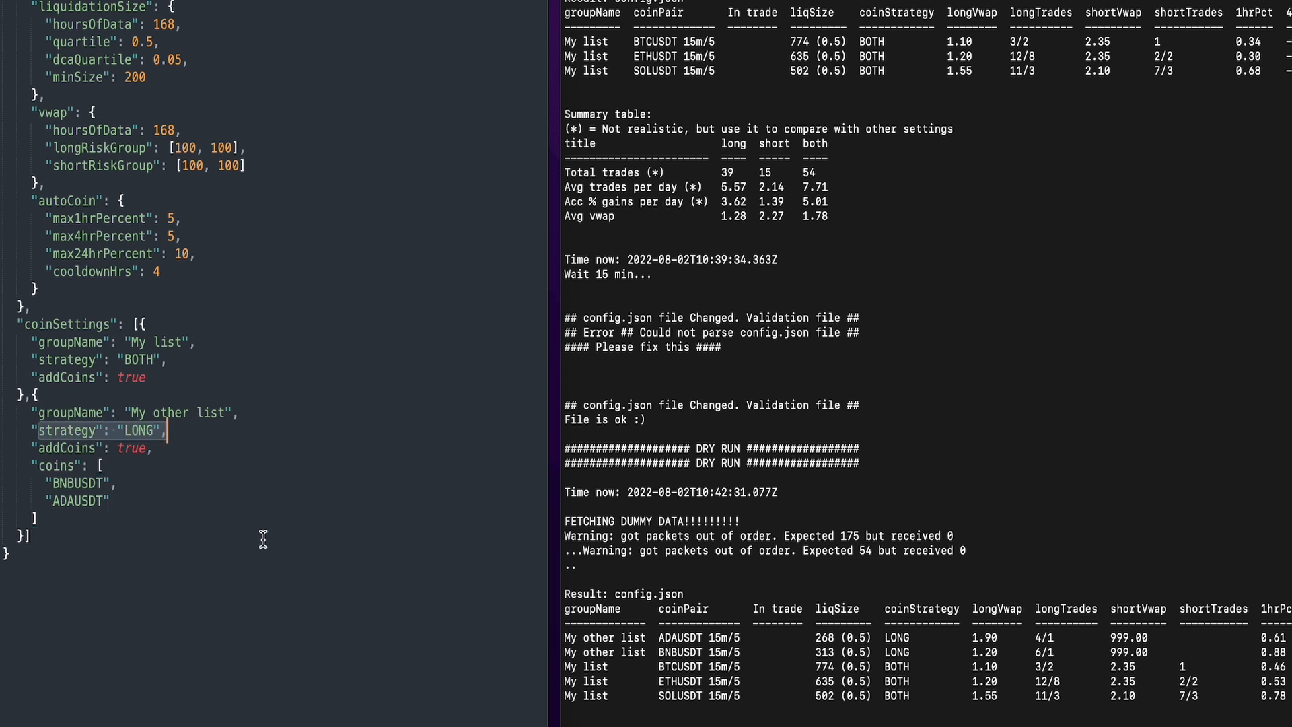
{"action": "left_click", "coordinate": [103, 518]}
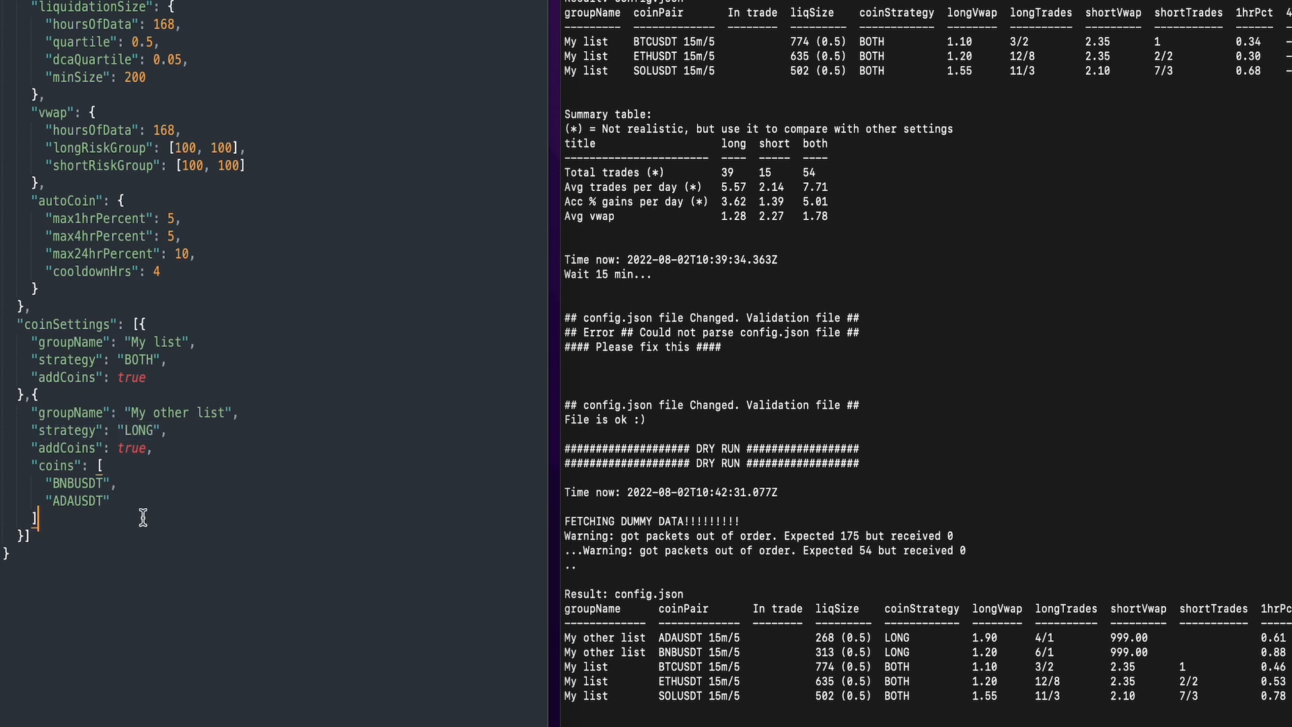
{"action": "type", "text": ","}
{"action": "key", "text": "Return"}
{"action": "left_click_drag", "start_coordinate": [43, 95], "coordinate": [2, 5]}
{"action": "key", "text": "super+c"}
{"action": "left_click", "coordinate": [34, 538]}
{"action": "key", "text": "super+v"}
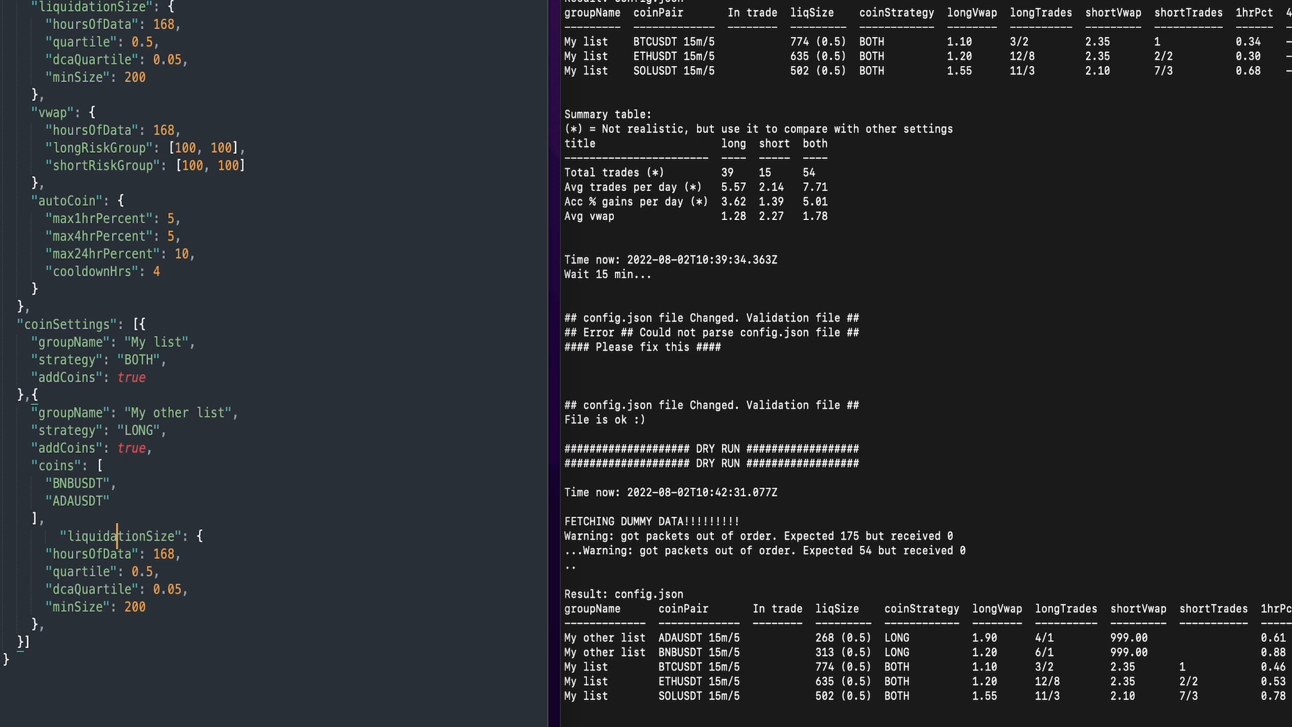
{"action": "key", "text": "BackSpace"}
{"action": "key", "text": "BackSpace"}
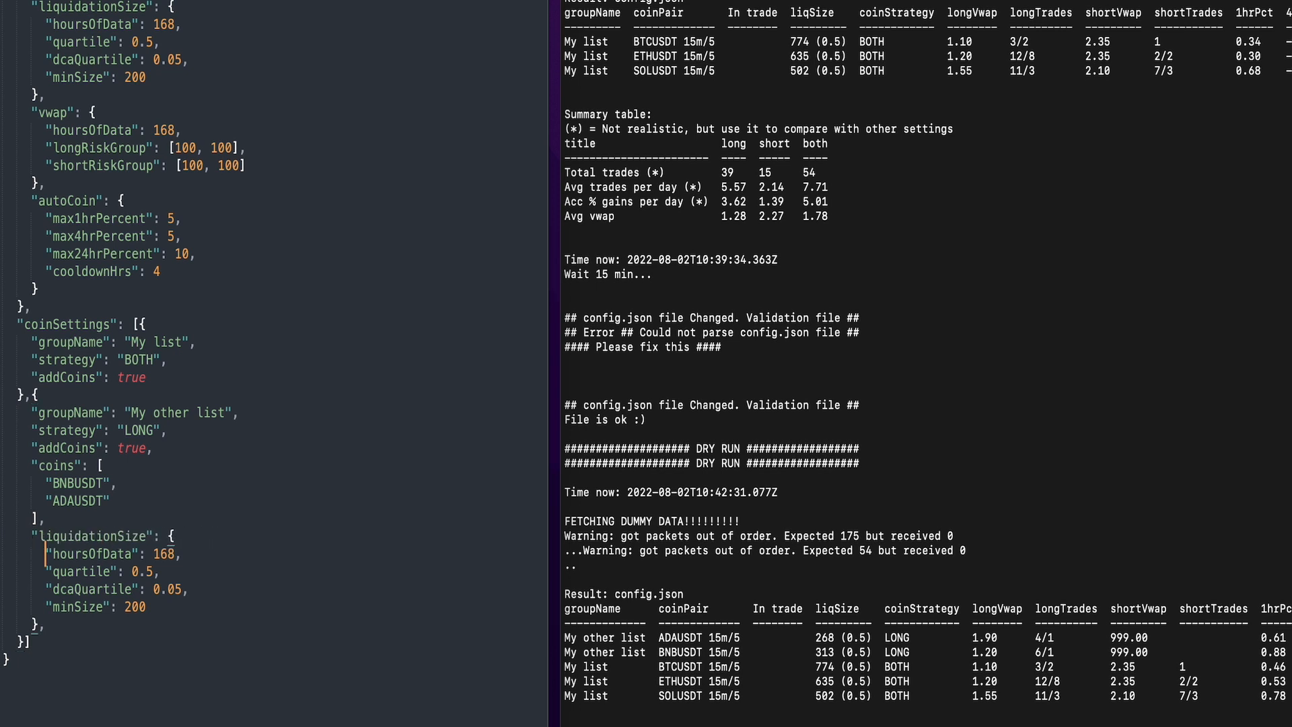
Delete the hoursOfData, dcaQuartile and minSize lines from the "My other list" liquidationSize block.
{"action": "key", "text": "super+l"}
{"action": "key", "text": "BackSpace"}
{"action": "key", "text": "super+l"}
{"action": "key", "text": "super+l"}
{"action": "key", "text": "BackSpace"}
Set the "My other list" quartile to 0.8, remove the block's trailing commas, and save config.json to check the dry-run output.
{"action": "key", "text": "Left"}
{"action": "key", "text": "Left"}
{"action": "key", "text": "shift+Left"}
{"action": "type", "text": "8"}
{"action": "key", "text": "Delete"}
{"action": "key", "text": "BackSpace"}
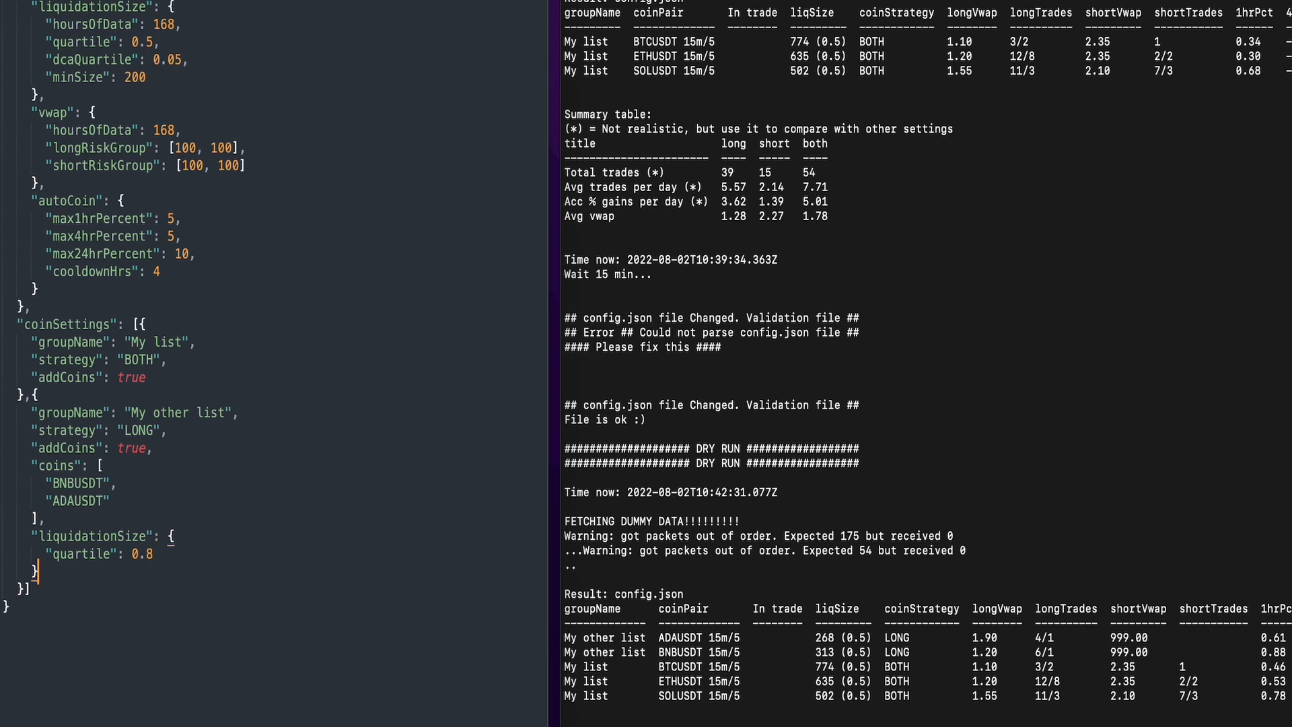
{"action": "key", "text": "super+s"}
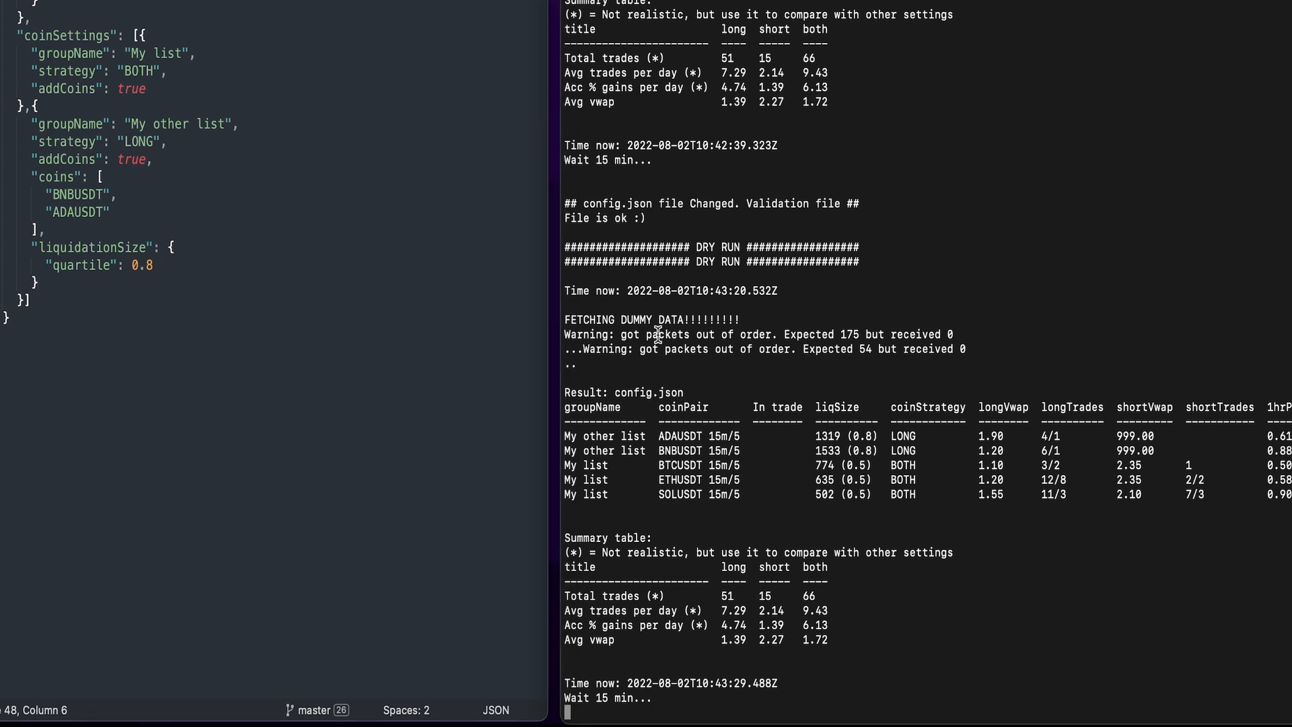
{"action": "left_click_drag", "start_coordinate": [564, 334], "coordinate": [973, 348]}
{"action": "left_click", "coordinate": [1009, 369]}
Copy the autoCoin block from baseSetting into "My other list" after liquidationSize, comma-separated and with its indentation corrected.
{"action": "left_click", "coordinate": [105, 283]}
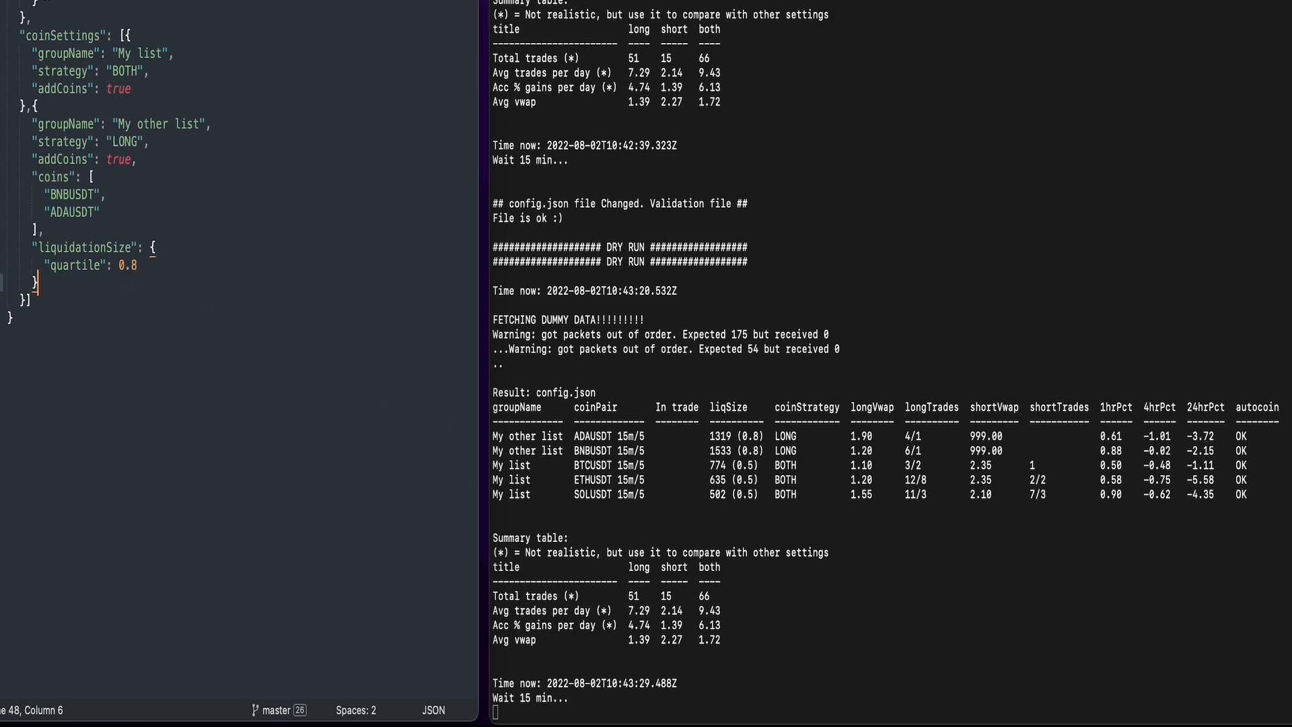
{"action": "left_click", "coordinate": [30, 158], "text": "shift"}
{"action": "key", "text": "super+c"}
{"action": "left_click", "coordinate": [59, 283]}
{"action": "type", "text": ","}
{"action": "key", "text": "Return"}
{"action": "key", "text": "super+v"}
{"action": "key", "text": "Up"}
{"action": "key", "text": "Up"}
{"action": "key", "text": "Up"}
{"action": "key", "text": "Up"}
{"action": "key", "text": "Up"}
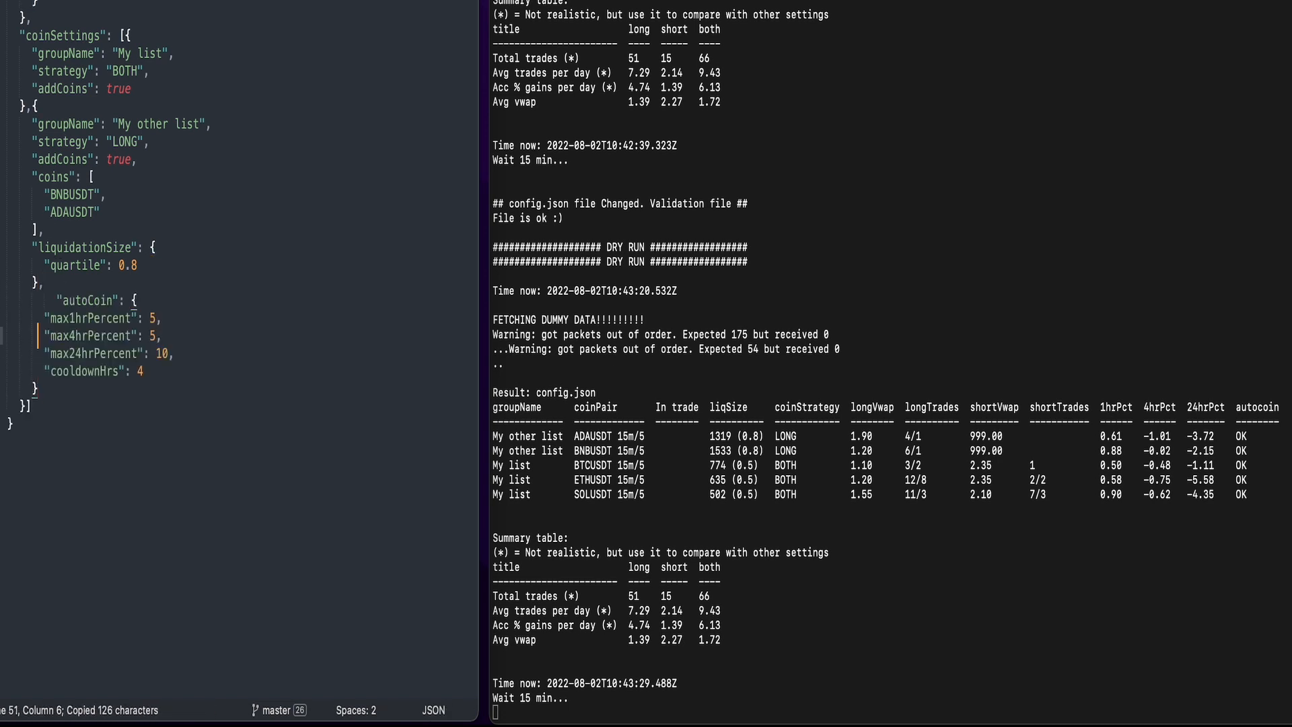
{"action": "key", "text": "BackSpace"}
{"action": "key", "text": "BackSpace"}
Delete the max1hrPercent, max4hrPercent and cooldownHrs lines from the "My other list" autoCoin block.
{"action": "key", "text": "Down"}
{"action": "key", "text": "shift+Down"}
{"action": "key", "text": "shift+Down"}
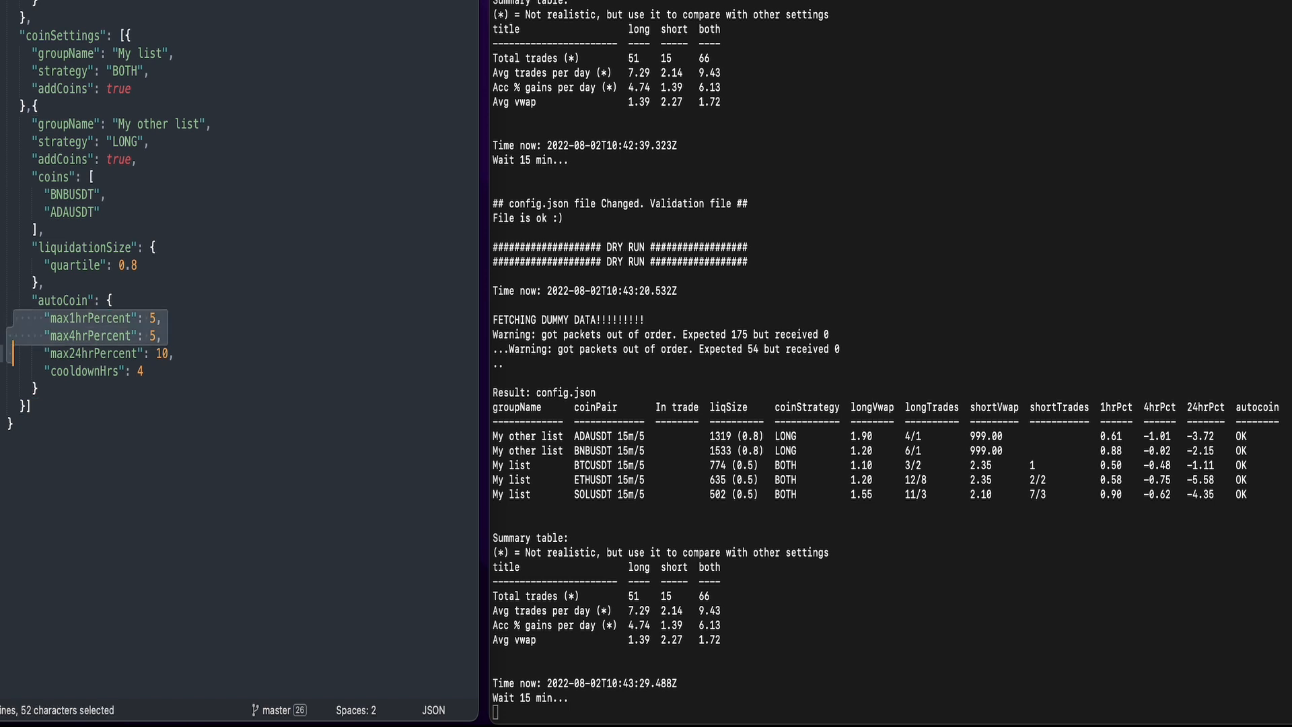
{"action": "key", "text": "BackSpace"}
{"action": "key", "text": "Down"}
{"action": "key", "text": "shift+Down"}
{"action": "key", "text": "BackSpace"}
Set the "My other list" max24hrPercent to 3 without a trailing comma, save config.json, and check the ADAUSDT row in the dry-run output.
{"action": "key", "text": "Up"}
{"action": "key", "text": "End"}
{"action": "key", "text": "Left"}
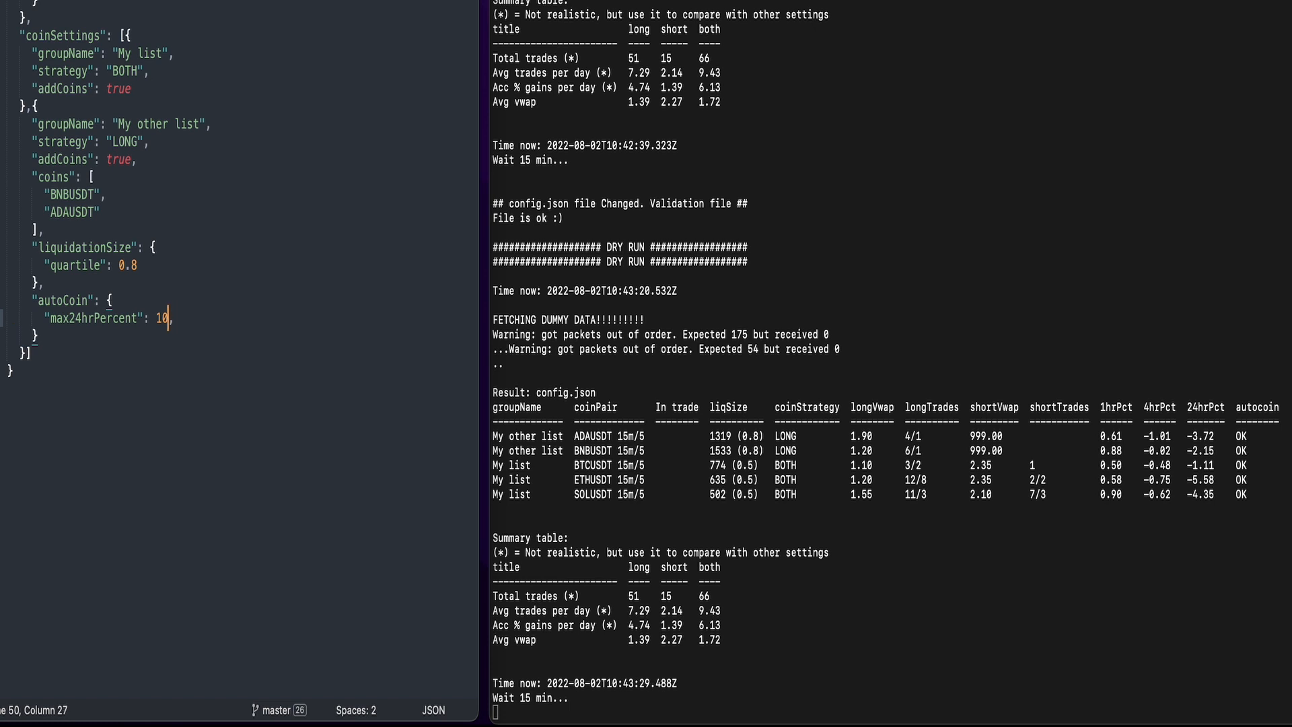
{"action": "key", "text": "BackSpace"}
{"action": "key", "text": "BackSpace"}
{"action": "type", "text": "3"}
{"action": "key", "text": "Delete"}
{"action": "key", "text": "super+s"}
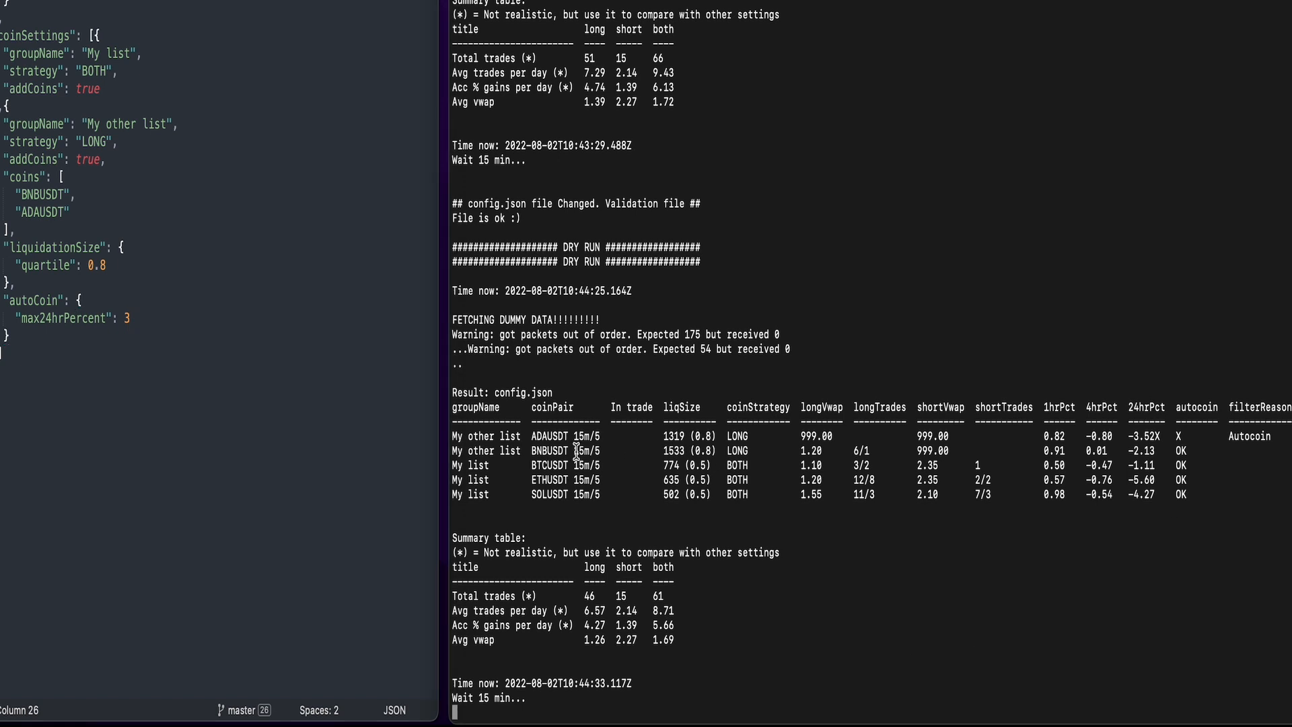
{"action": "triple_click", "coordinate": [590, 439]}
{"action": "left_click", "coordinate": [638, 506]}
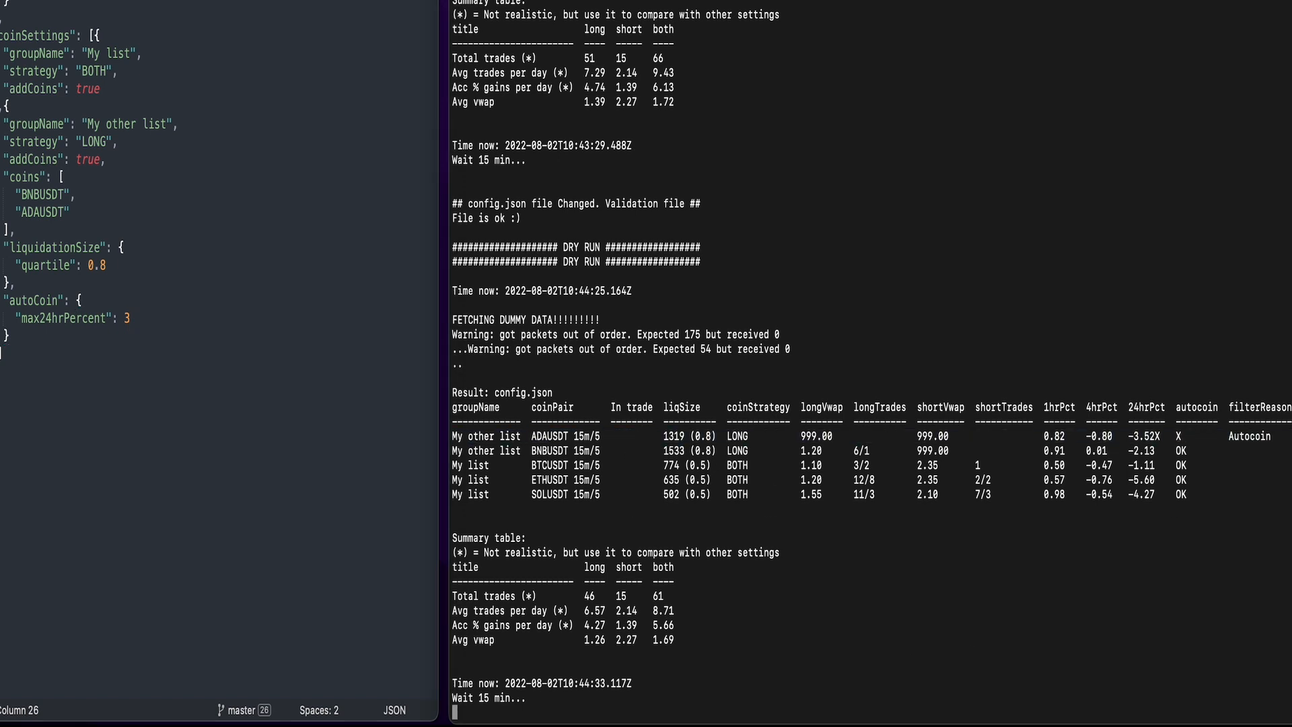